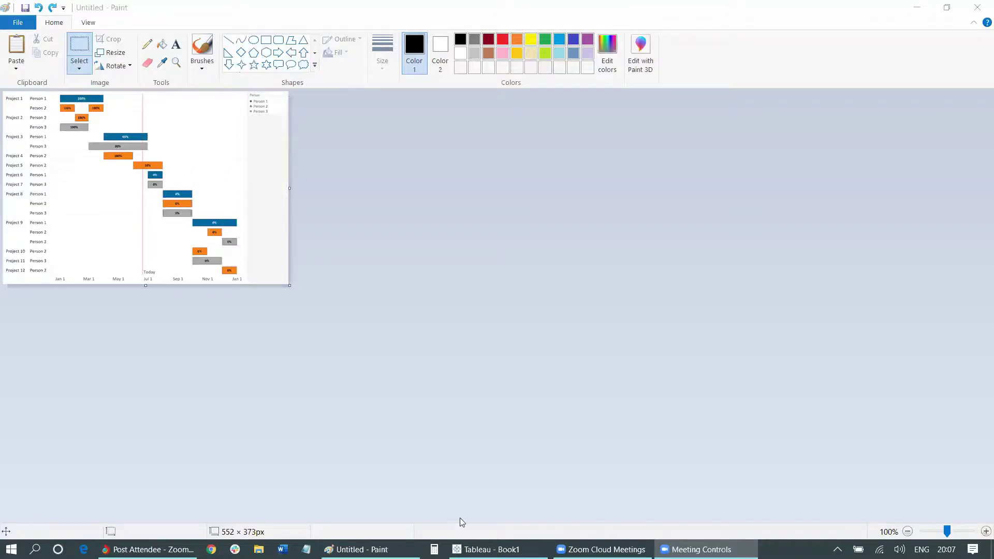
# Switch to Tableau, open the Sheet 1 worksheet and look over the chart types offered by Show Me
pyautogui.click(484, 550)
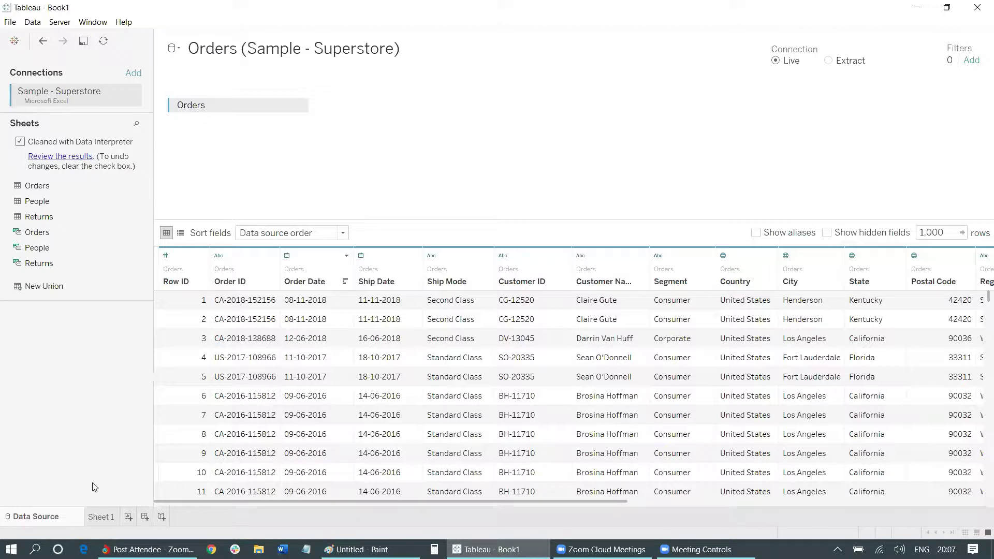
pyautogui.click(93, 517)
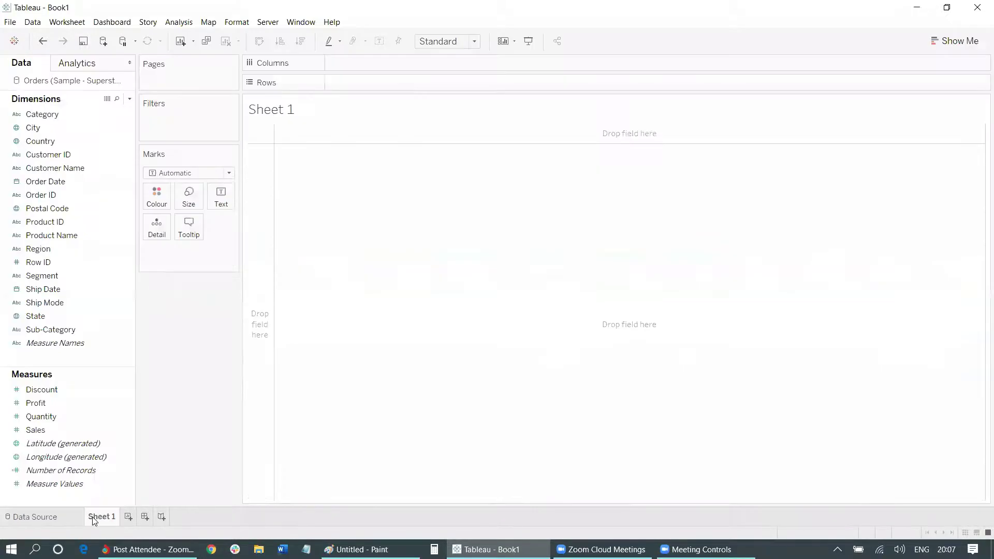
pyautogui.click(957, 41)
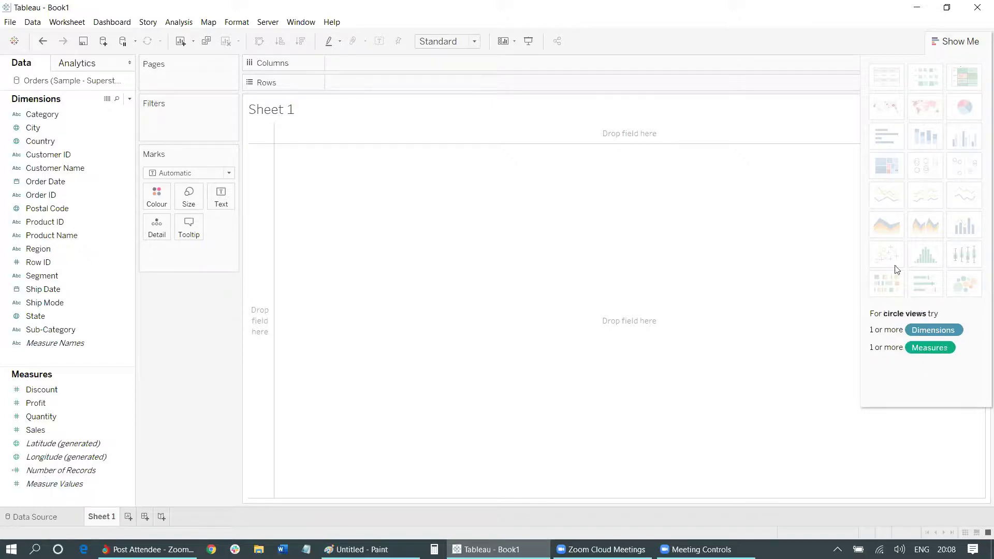
pyautogui.click(954, 43)
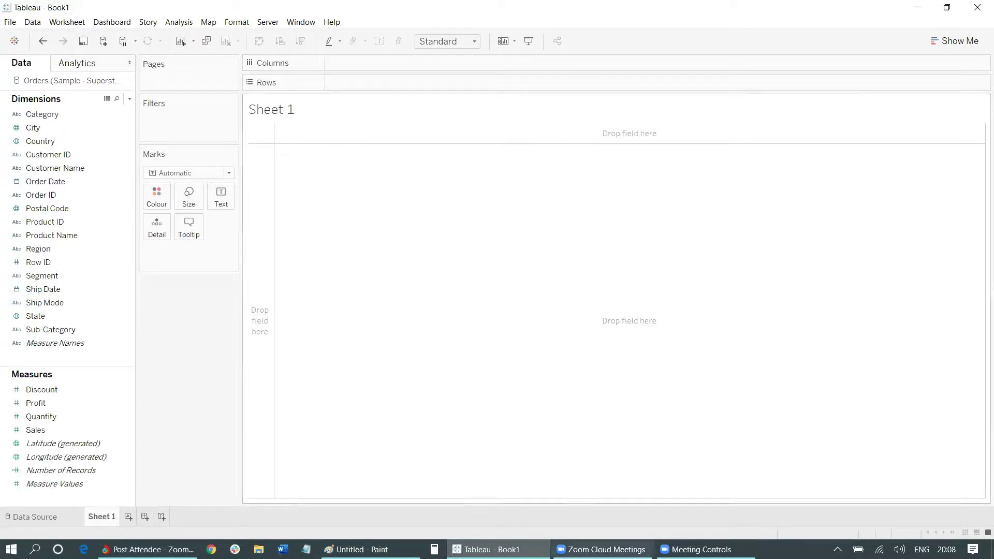
# View the reference Gantt chart in Paint, return to Tableau and check which fields Show Me requires for a Gantt view
pyautogui.click(357, 549)
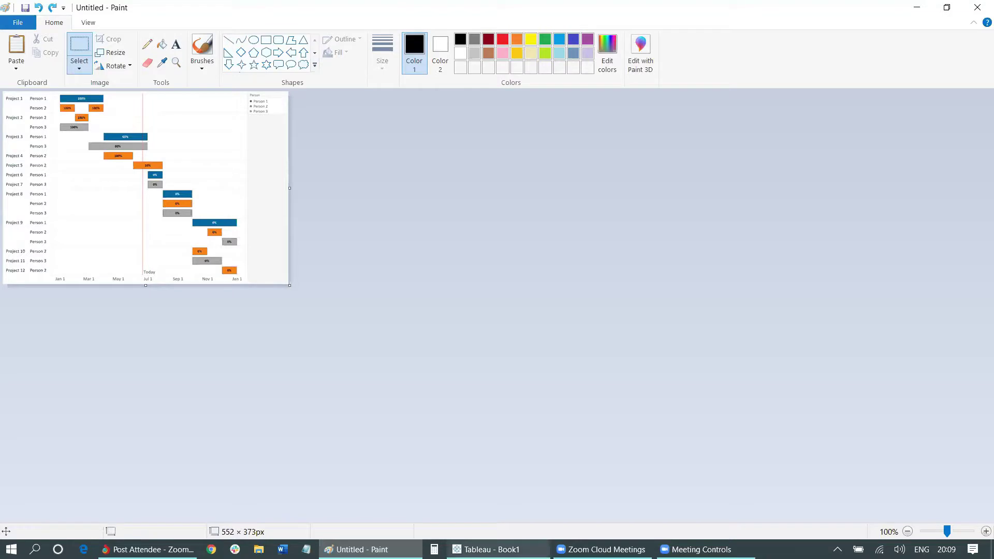
pyautogui.click(487, 550)
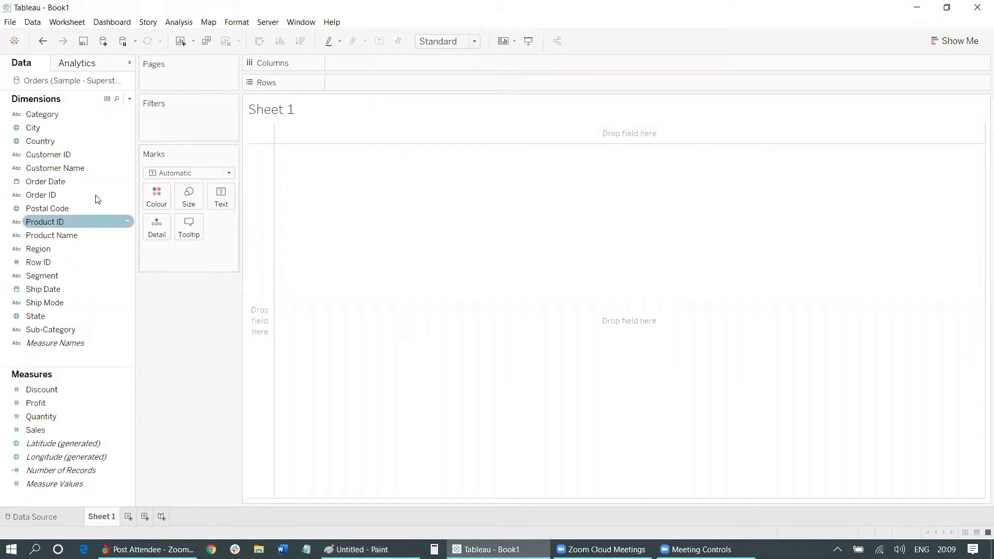
pyautogui.click(45, 182)
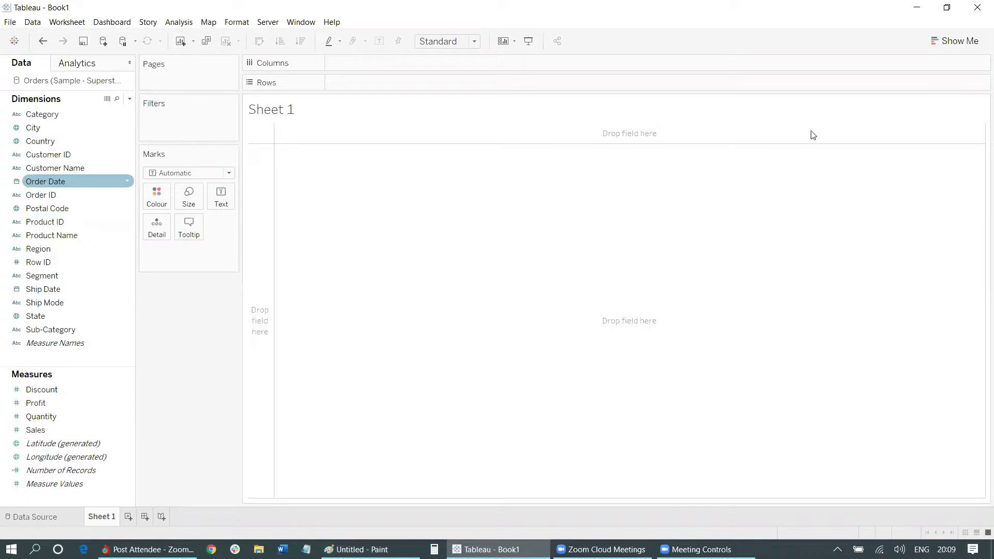
pyautogui.hotkey('ctrl', '1')
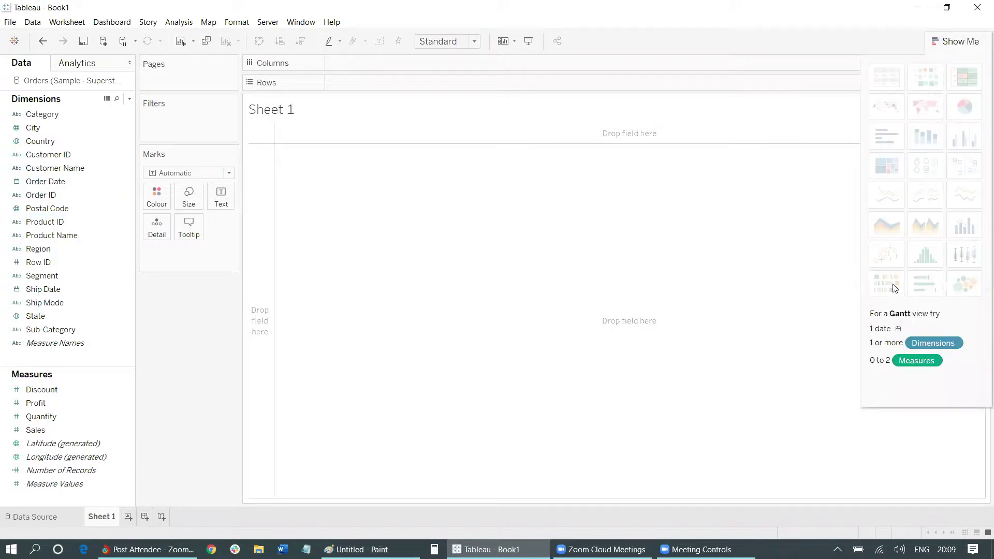
pyautogui.click(957, 41)
# Place Order Date on Columns as a continuous date at the Day level
pyautogui.click(38, 249)
pyautogui.click(49, 183)
pyautogui.moveTo(49, 182); pyautogui.dragTo(356, 65)
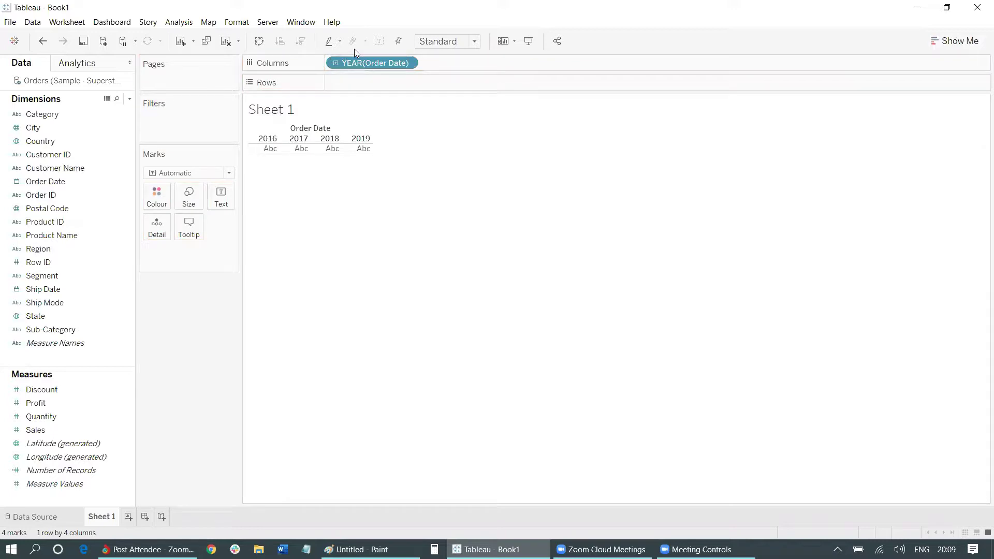
pyautogui.click(407, 63)
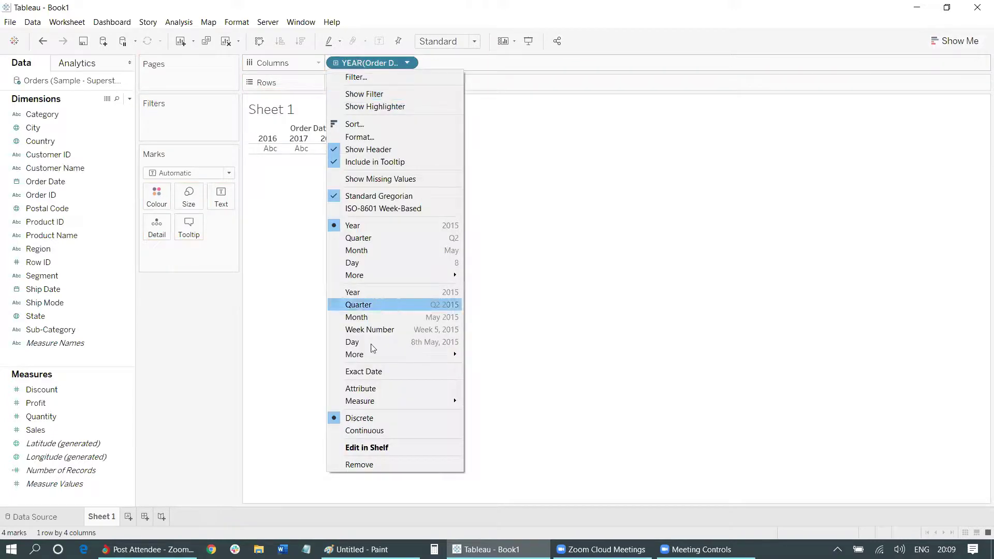
pyautogui.click(384, 434)
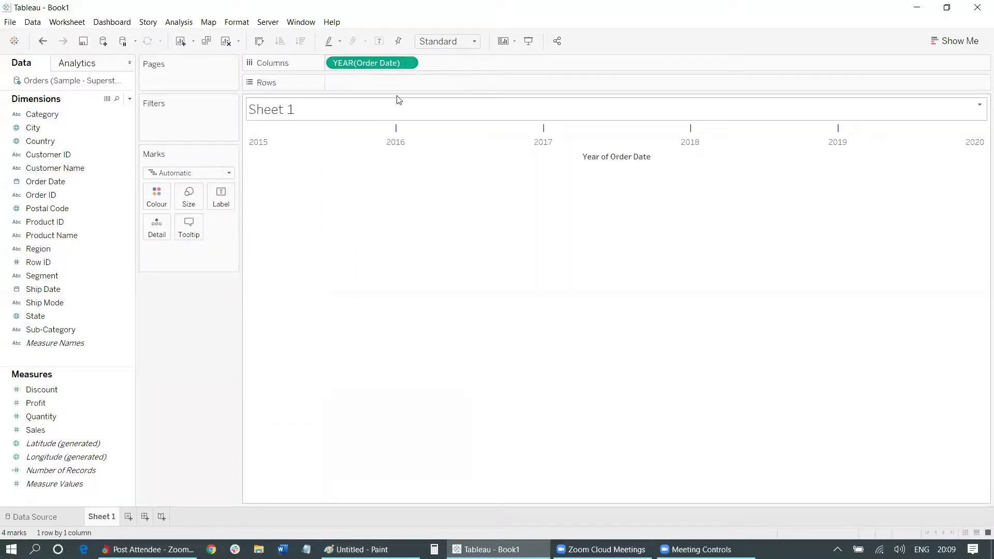
pyautogui.click(407, 63)
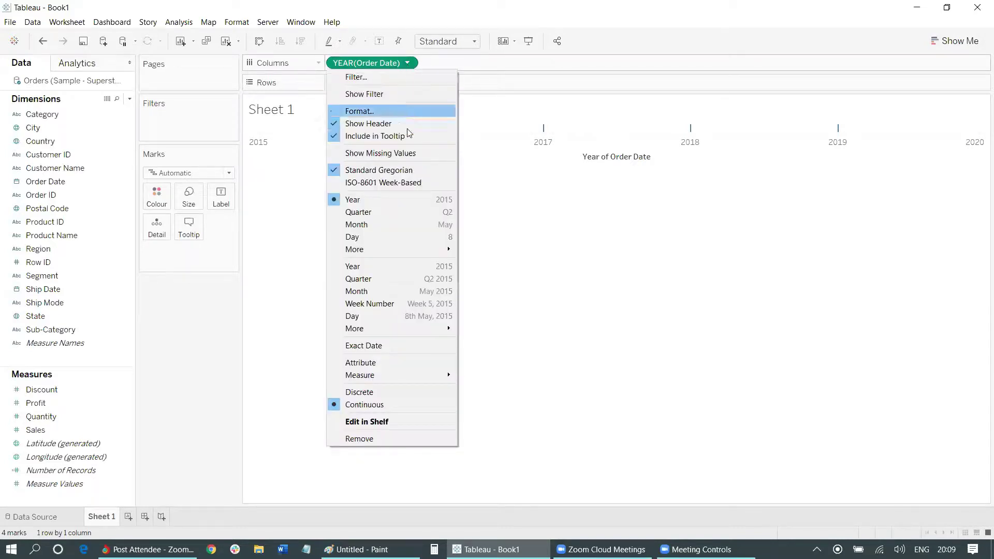
pyautogui.click(374, 316)
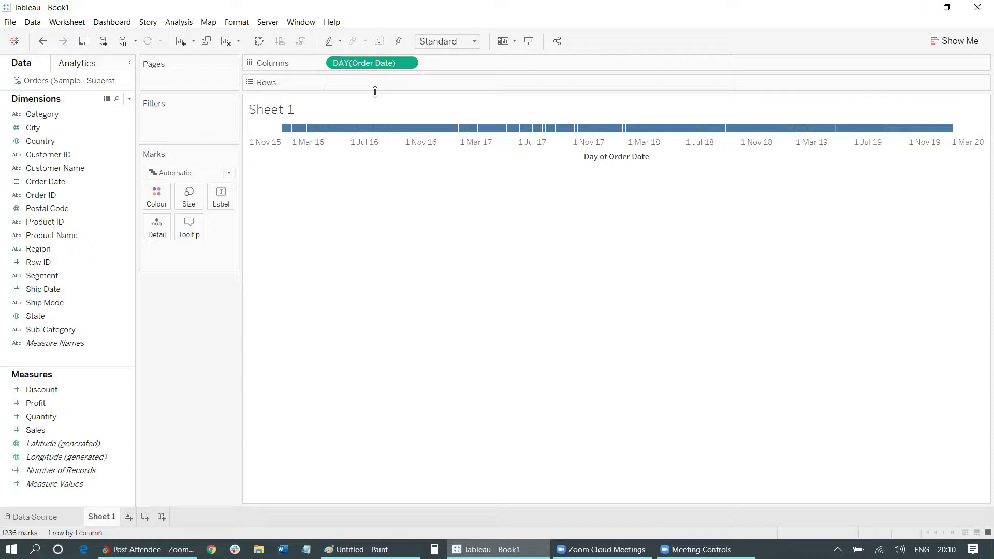
# Add Sub-Category and Ship Mode to Rows, with Ship Mode after Sub-Category
pyautogui.moveTo(50, 331); pyautogui.dragTo(367, 81)
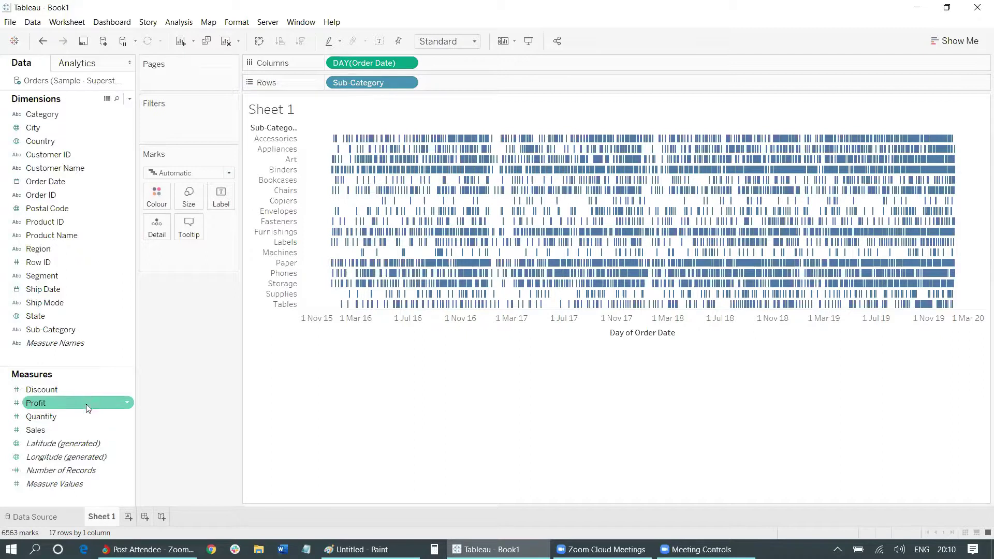
pyautogui.moveTo(41, 302); pyautogui.dragTo(455, 85)
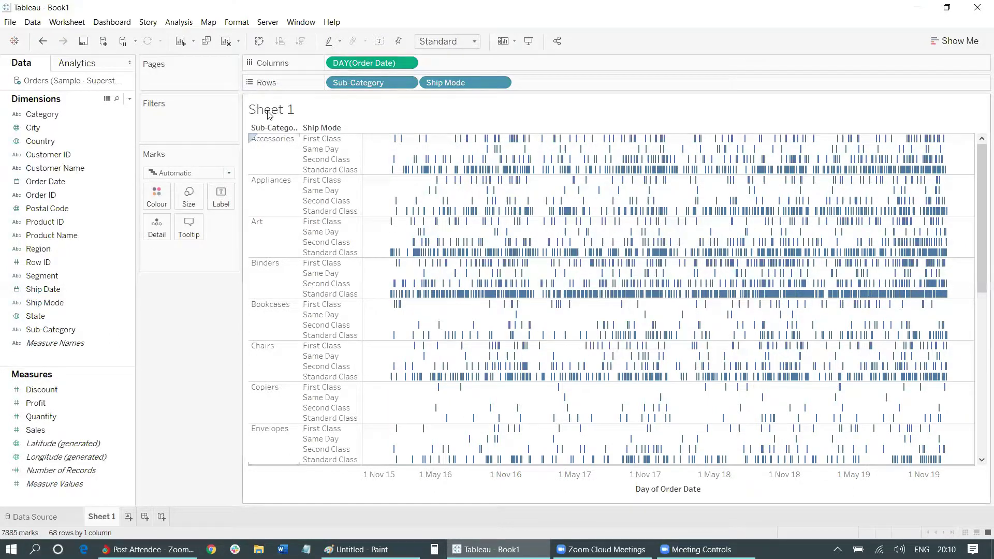
# Rename the worksheet as Gantt Chart and set its displayed title to "Gantt Chart in Tableau"
pyautogui.doubleClick(101, 517)
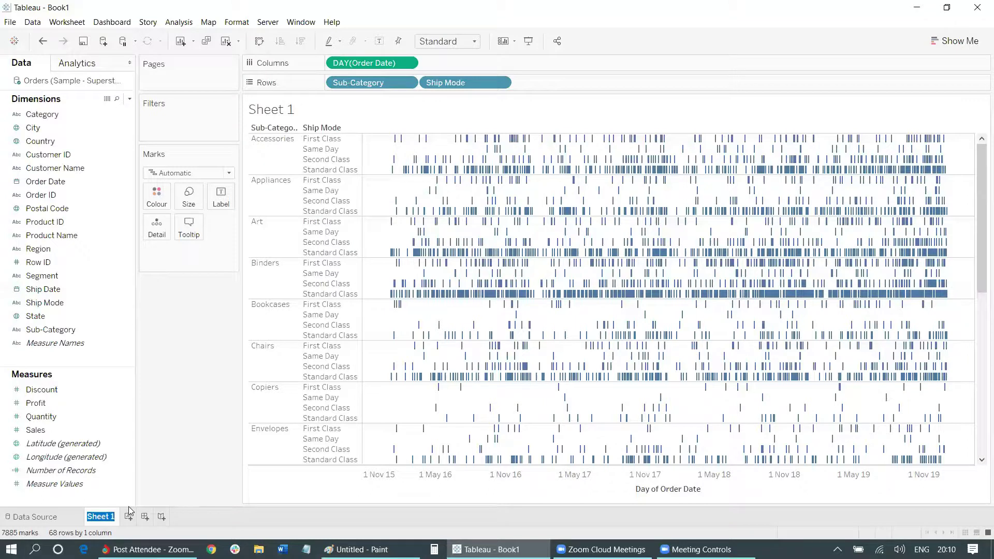
pyautogui.write('Gantt Chart')
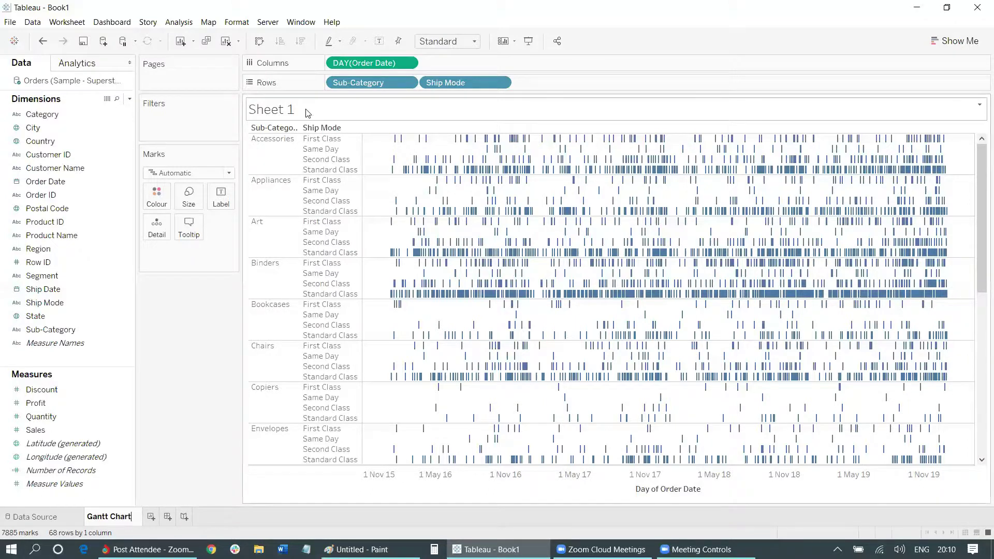
pyautogui.doubleClick(308, 113)
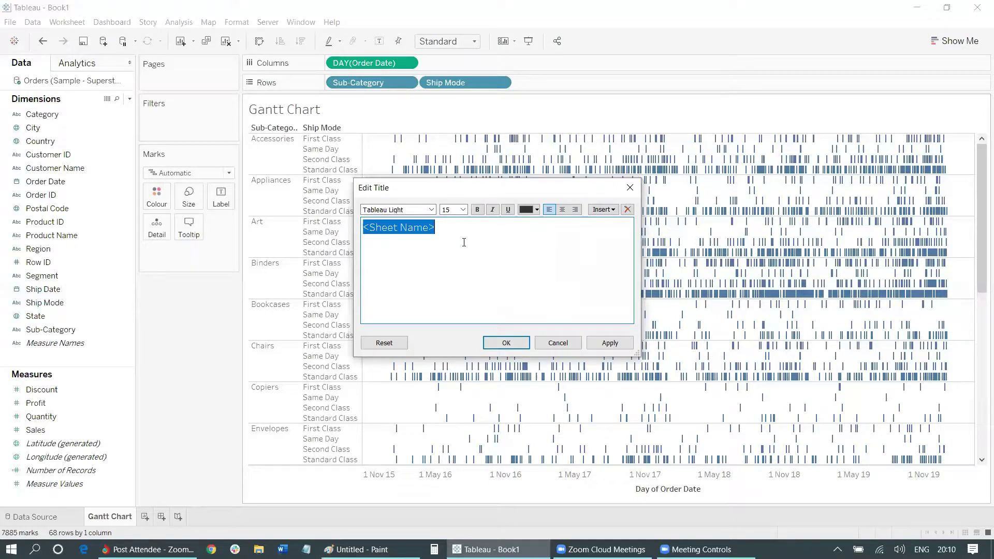
pyautogui.write('Gantt Chart in Tableai')
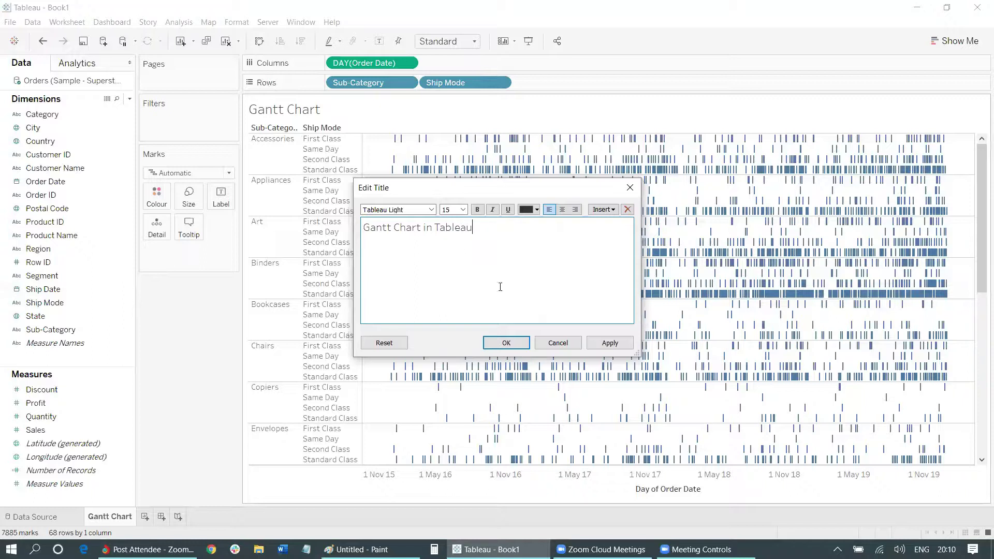
pyautogui.click(491, 339)
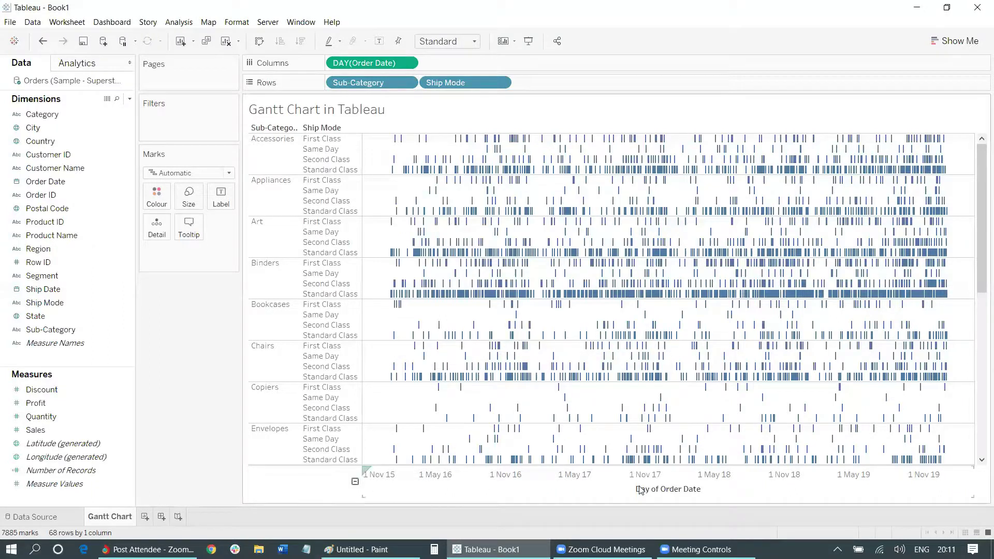
# Format the dates on the Order Date axis scale with the custom format DD MMM
pyautogui.moveTo(493, 461)
pyautogui.rightClick(517, 473)
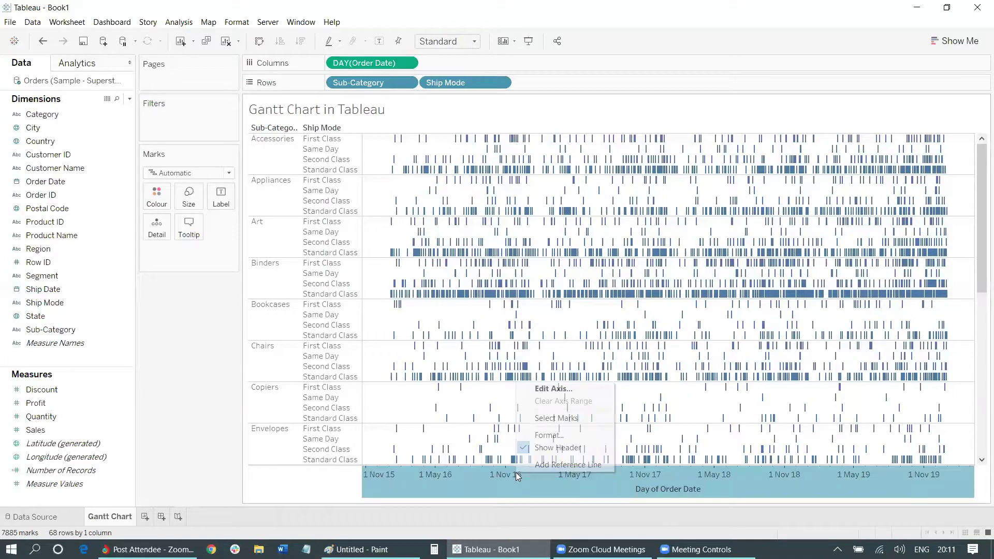
pyautogui.click(548, 435)
pyautogui.click(115, 86)
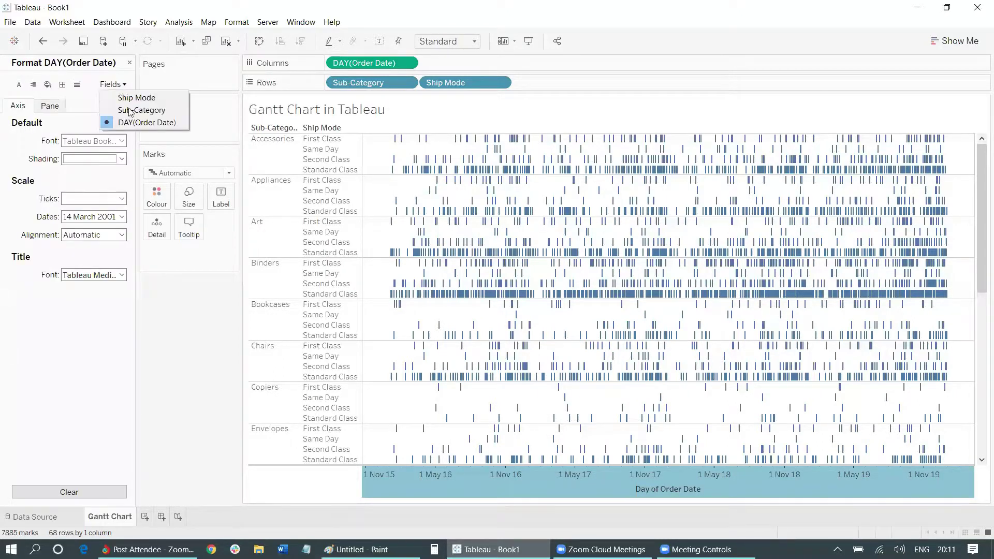
pyautogui.click(135, 123)
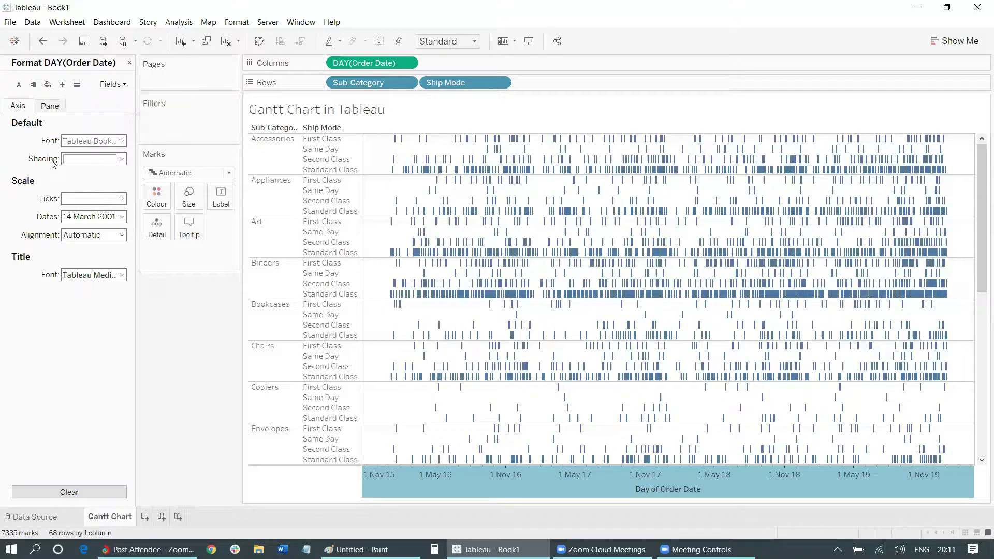
pyautogui.click(91, 219)
pyautogui.scroll(-5, 109, 289)
pyautogui.click(80, 335)
pyautogui.write('DD')
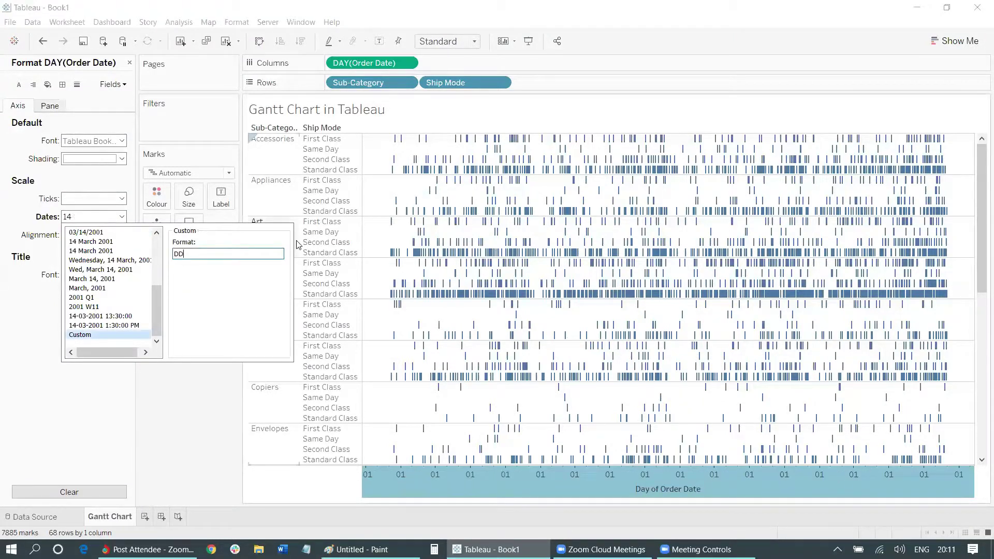
pyautogui.write(' MM YY')
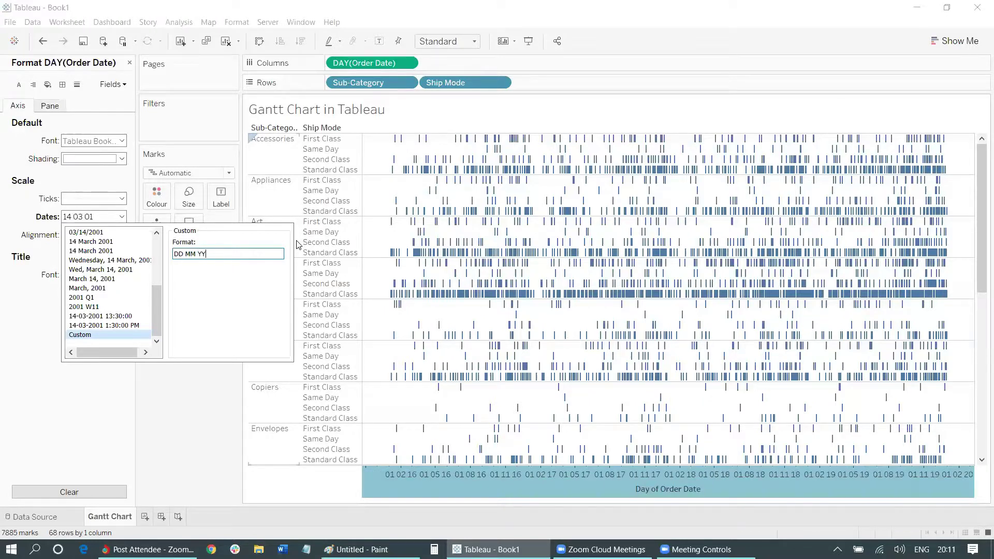
pyautogui.press('BackSpace')
pyautogui.press('BackSpace')
pyautogui.press('BackSpace')
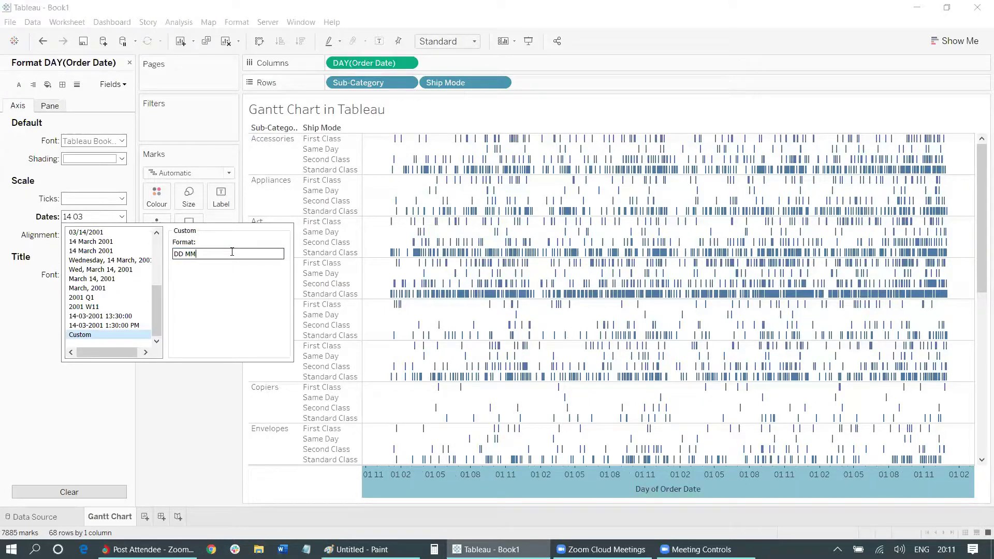
pyautogui.write('M')
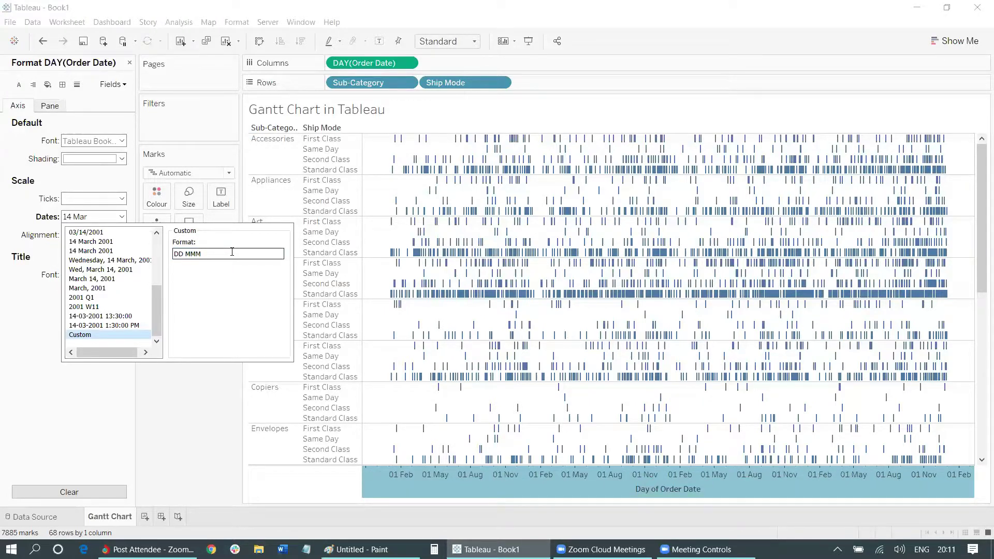
pyautogui.click(6, 301)
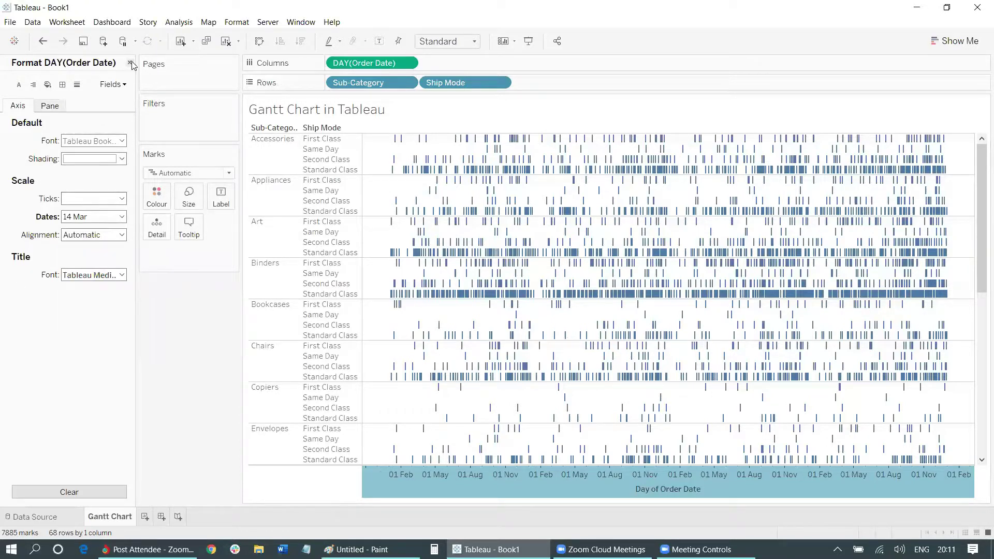
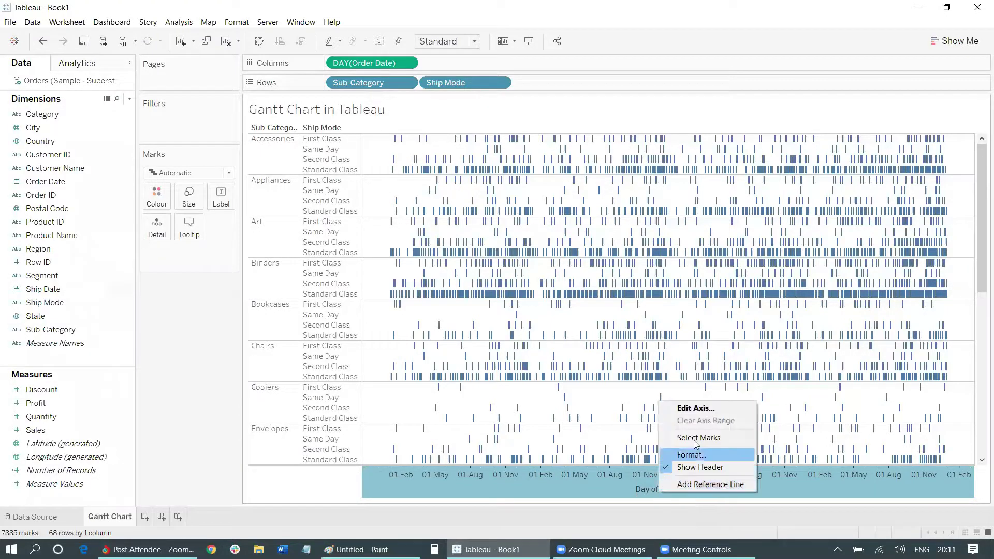
# Clear the title of the Day of Order Date axis so that it is left blank
pyautogui.click(705, 409)
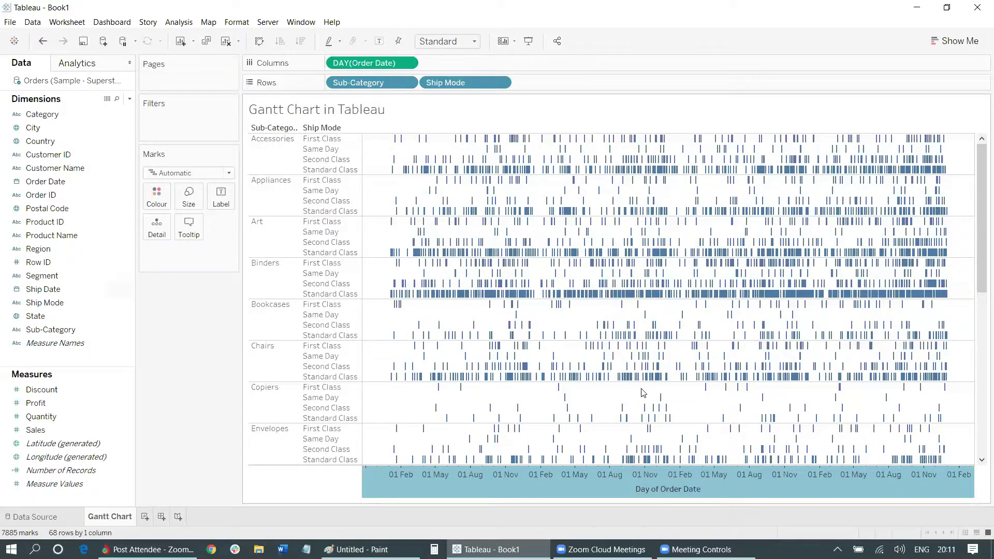
pyautogui.tripleClick(473, 370)
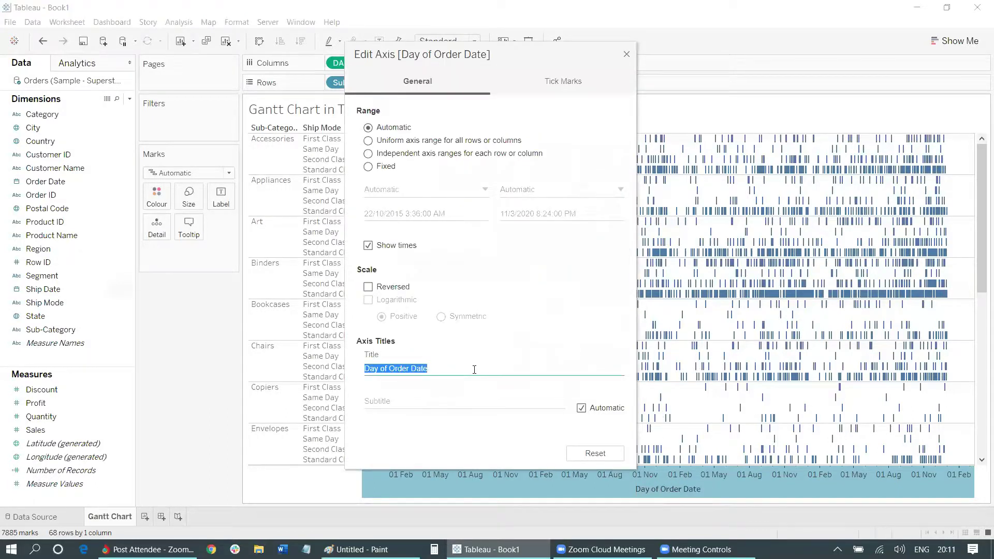
pyautogui.press('BackSpace')
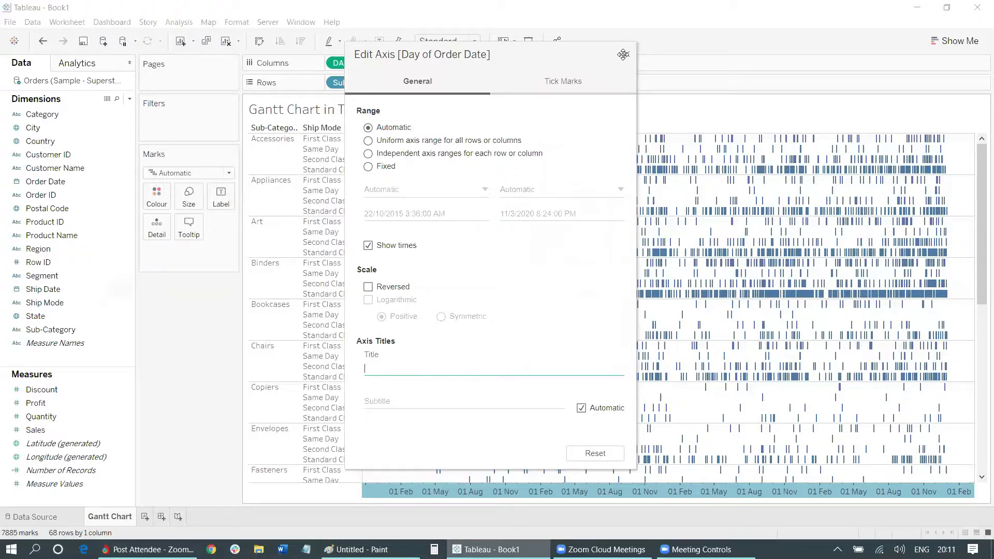
pyautogui.click(626, 55)
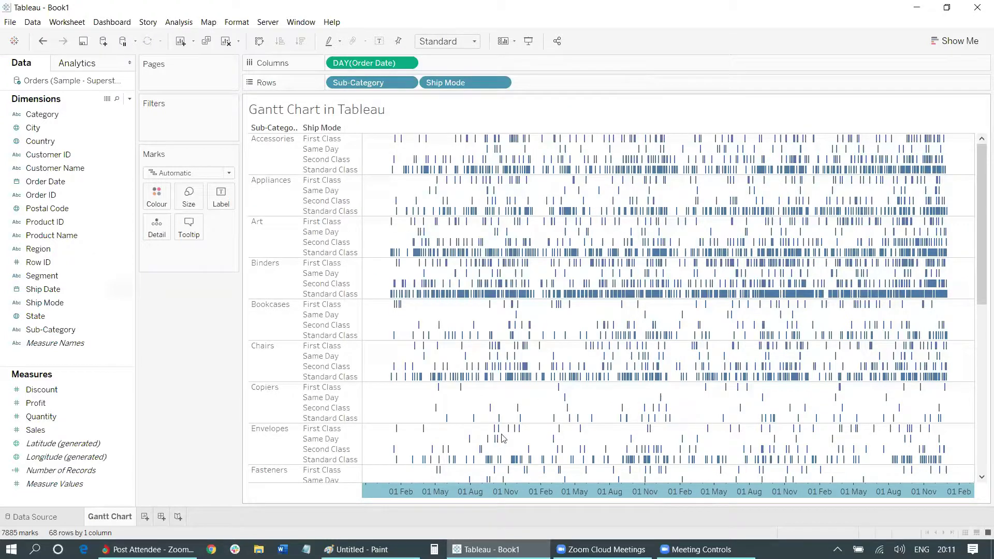
pyautogui.moveTo(587, 461)
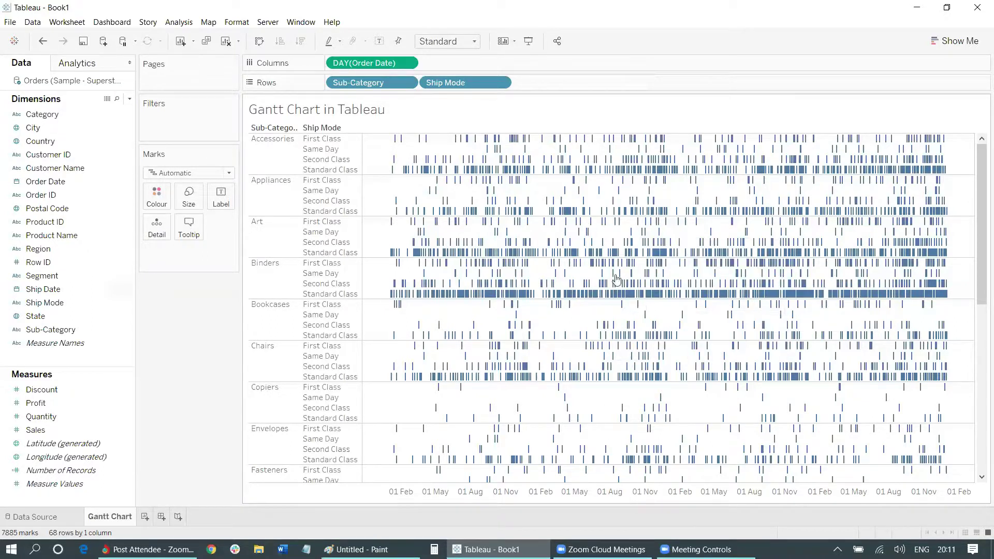
pyautogui.moveTo(690, 280)
pyautogui.moveTo(637, 271)
pyautogui.scroll(-5, 638, 271)
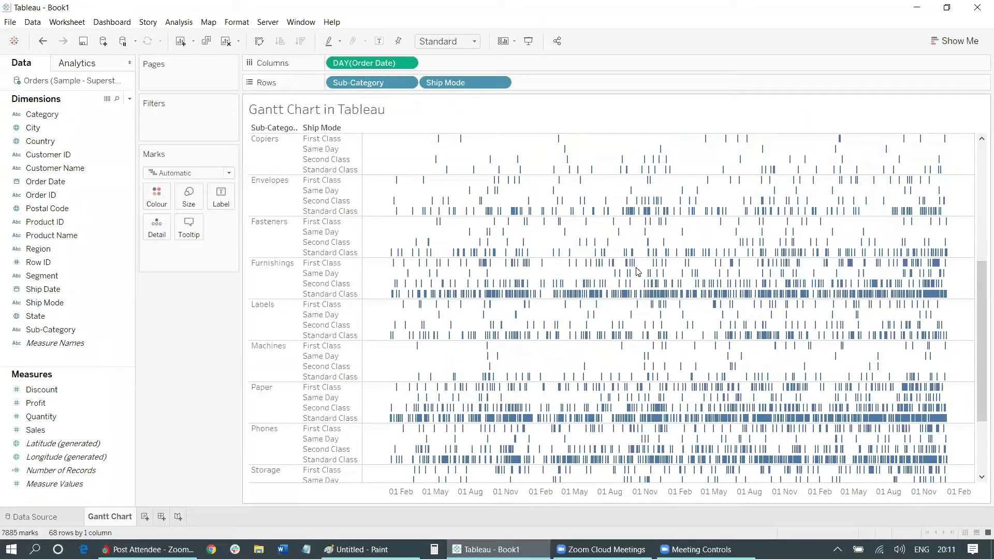
# Filter the chart by the Month / Year of Order Date, keeping only April 2019
pyautogui.scroll(5, 642, 270)
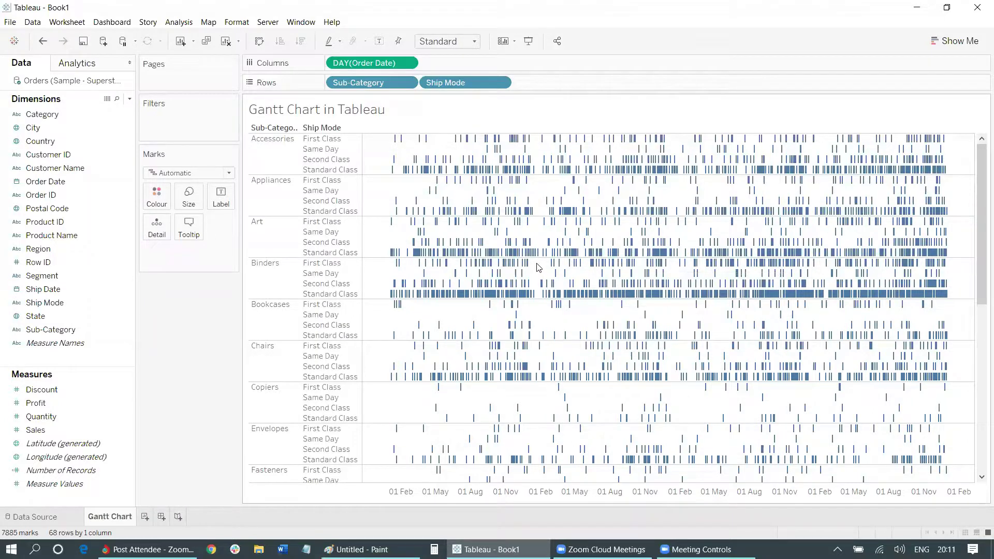
pyautogui.moveTo(532, 265)
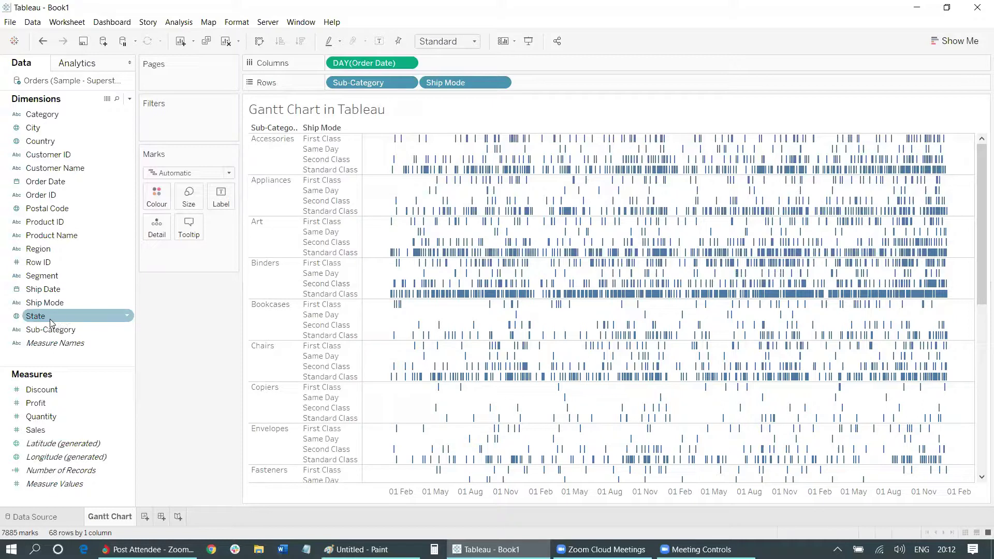
pyautogui.moveTo(37, 182); pyautogui.dragTo(166, 130)
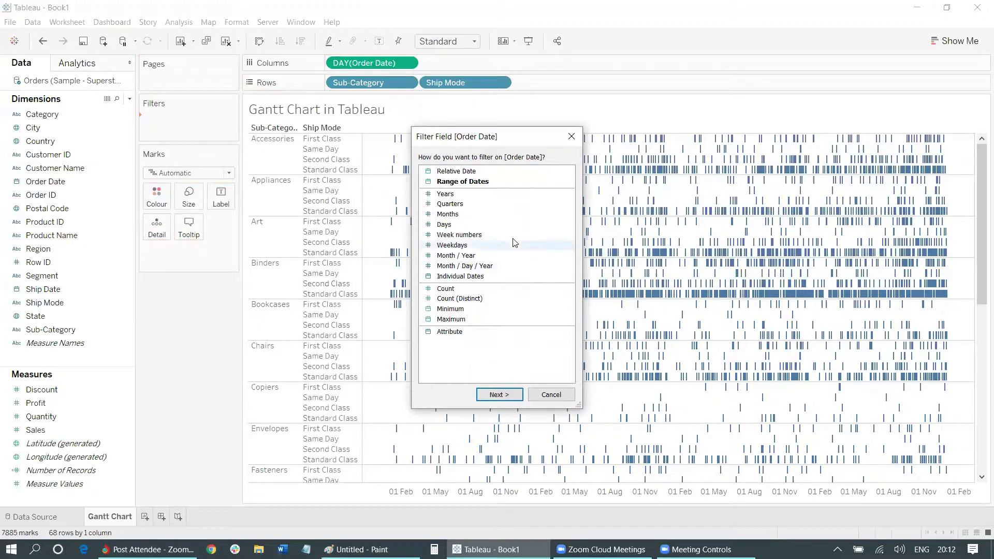
pyautogui.click(446, 256)
pyautogui.click(492, 395)
pyautogui.scroll(-9, 439, 266)
pyautogui.scroll(-3, 439, 267)
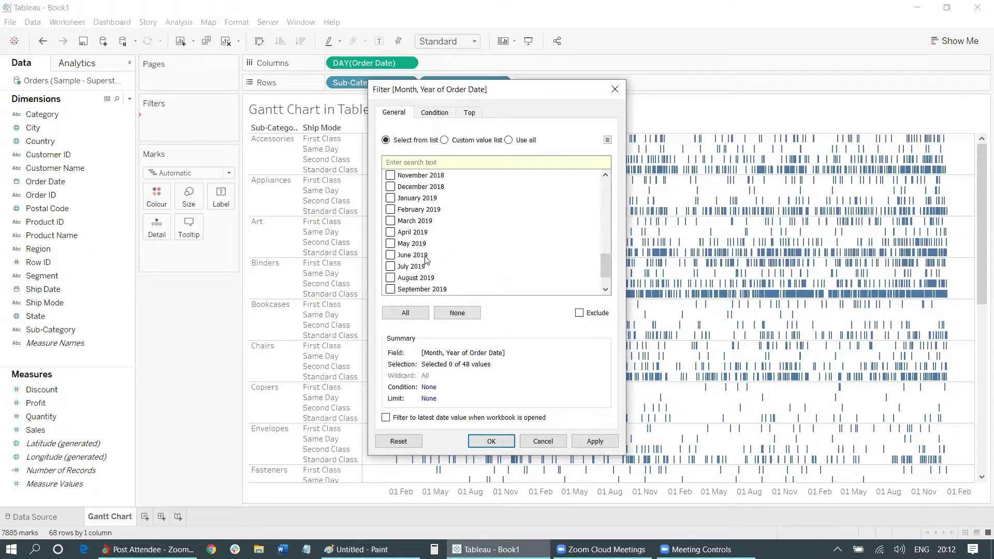
pyautogui.click(391, 237)
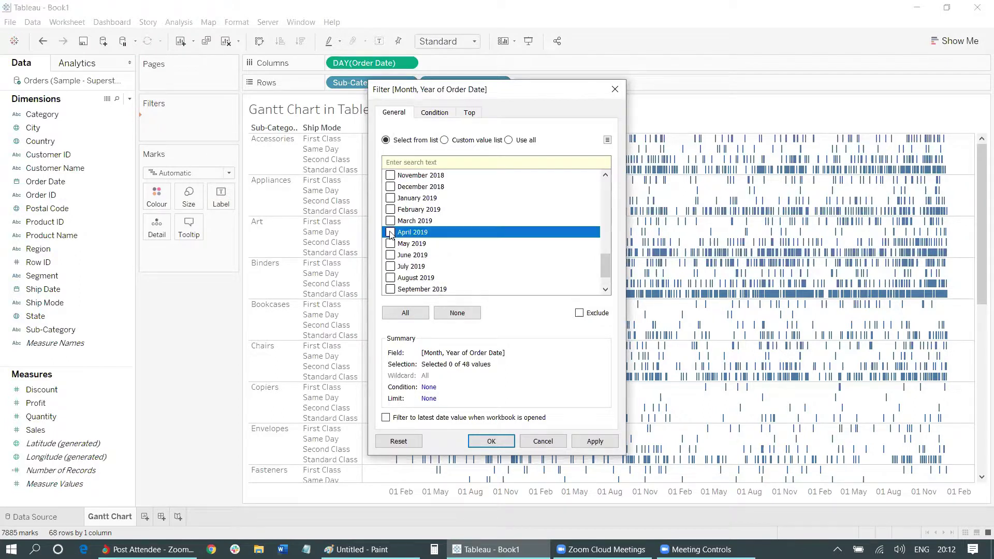
pyautogui.click(489, 441)
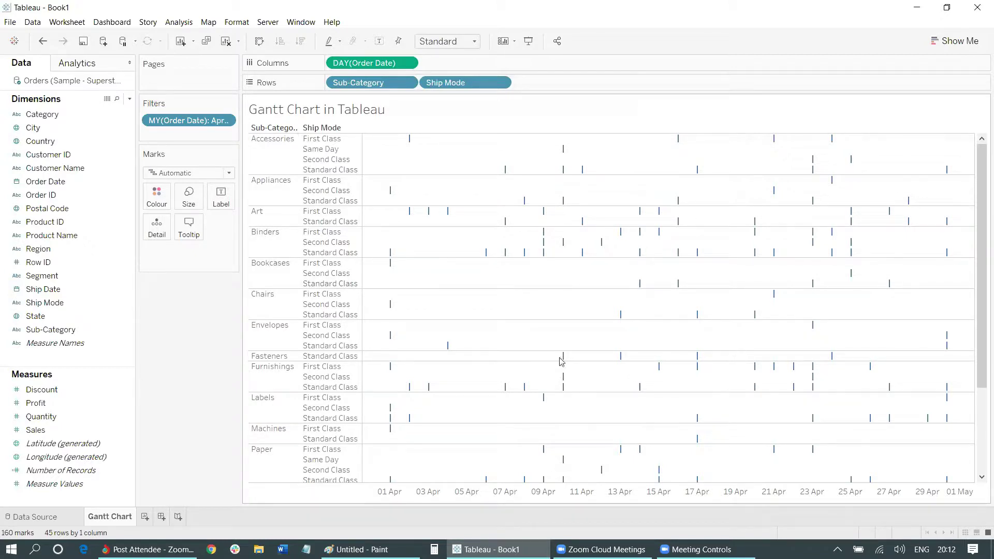
# Increase the cell size of the worksheet so that the chart's rows are taller
pyautogui.click(236, 22)
pyautogui.moveTo(331, 272)
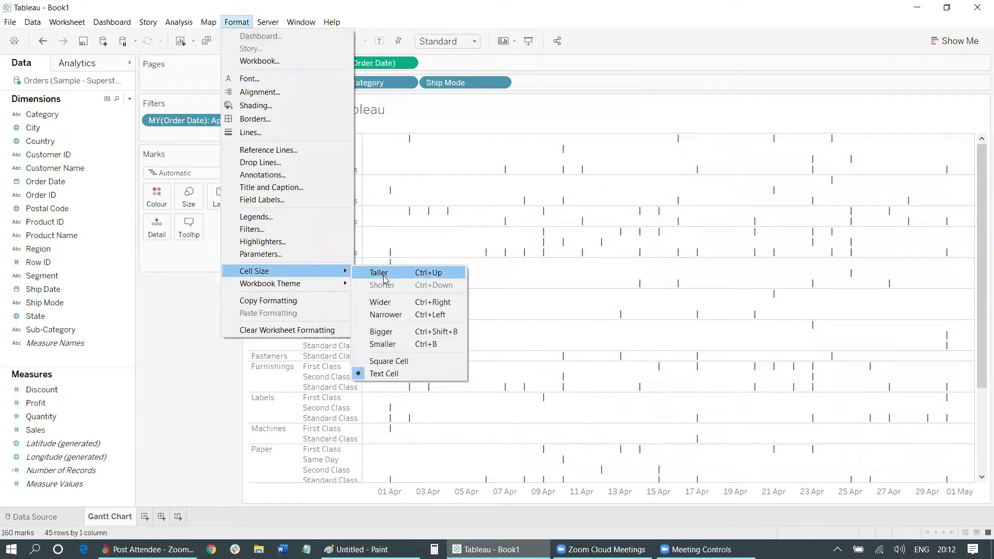
pyautogui.click(383, 273)
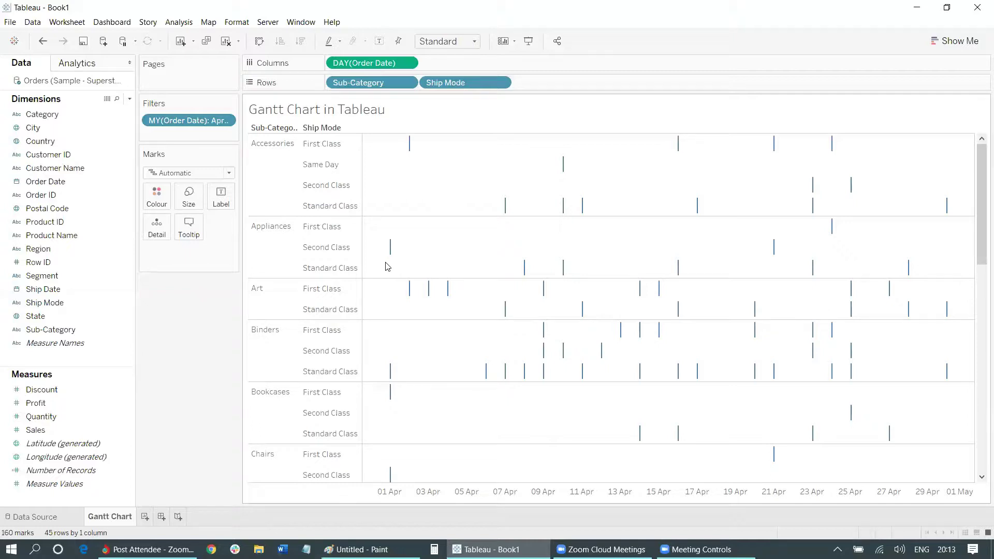
# Create a calculated field named "Ship Date - Order Date"
pyautogui.click(104, 262)
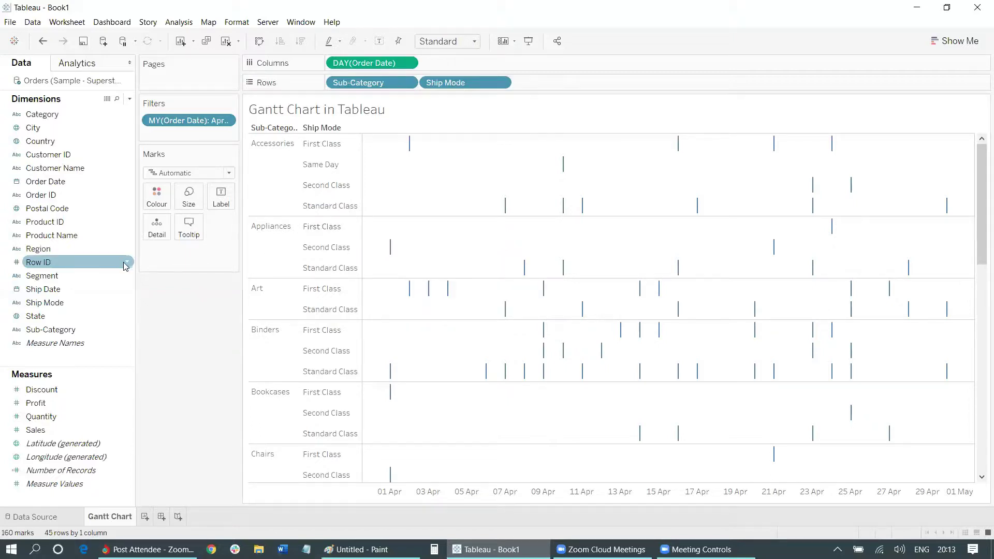
pyautogui.click(129, 99)
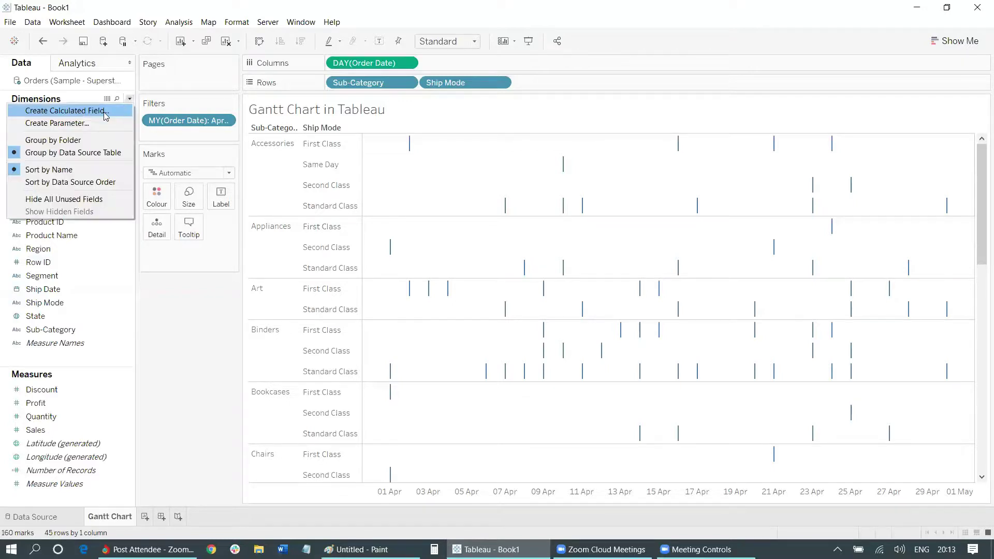
pyautogui.click(105, 112)
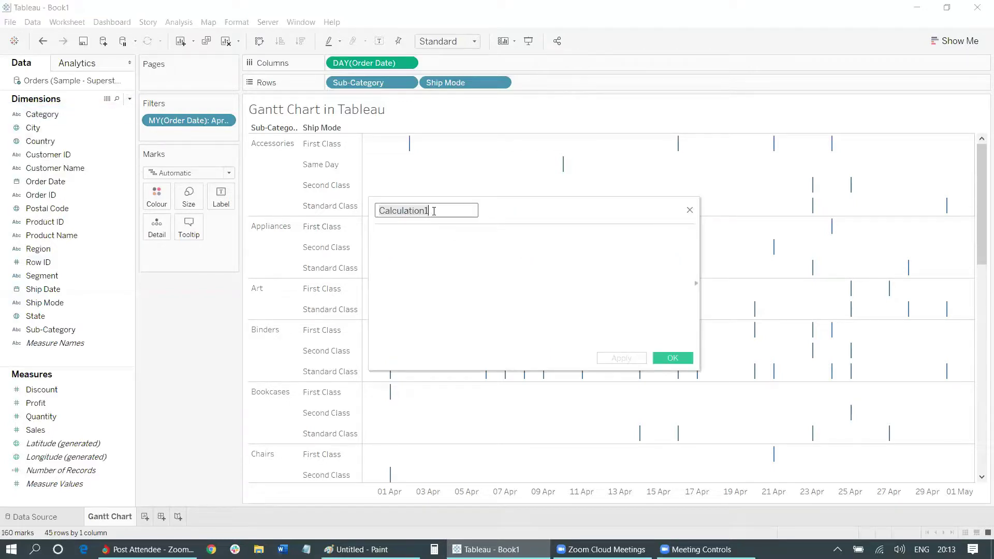
pyautogui.write('Day')
pyautogui.press('BackSpace')
pyautogui.press('BackSpace')
pyautogui.press('BackSpace')
pyautogui.press('BackSpace')
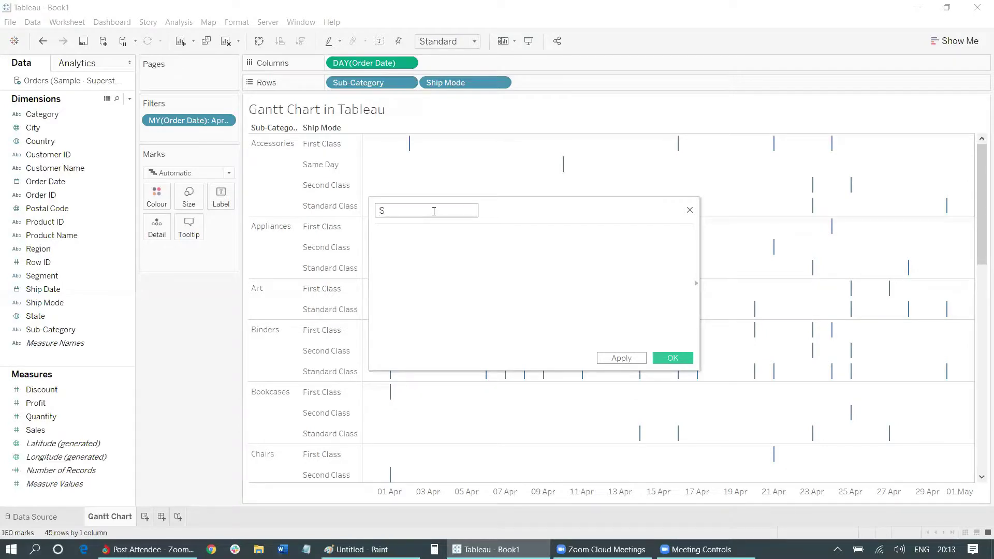
pyautogui.write('Ship Date - Order Datedate')
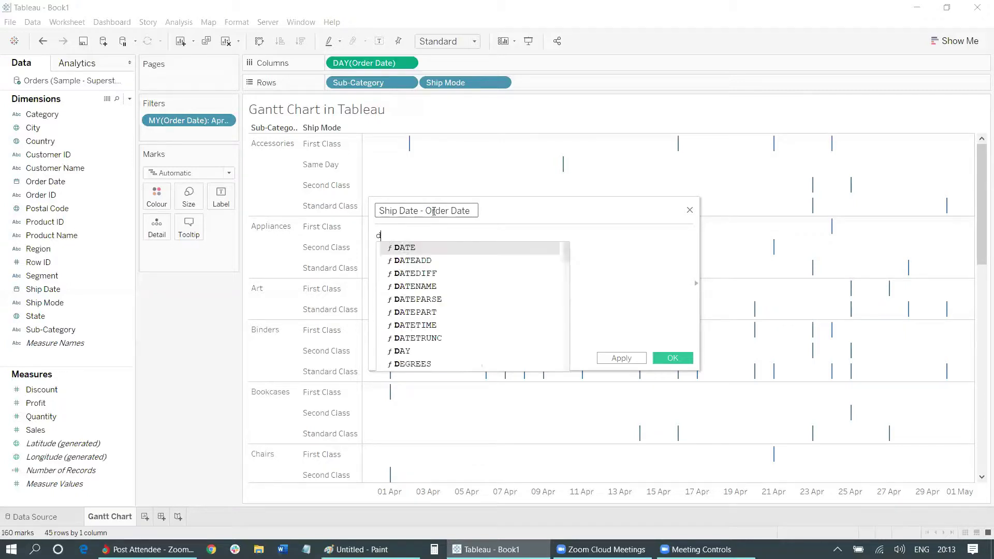
# Define the calculated field as DATEDIFF('day',[Order Date],[Ship Date]) and save it
pyautogui.press('Down')
pyautogui.press('Down')
pyautogui.press('Return')
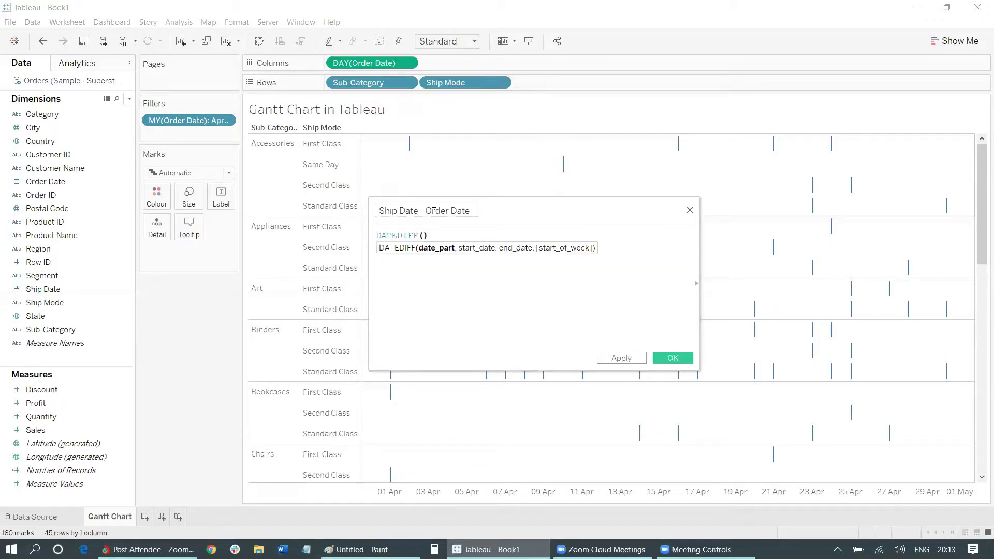
pyautogui.write("''")
pyautogui.write('day')
pyautogui.write(',')
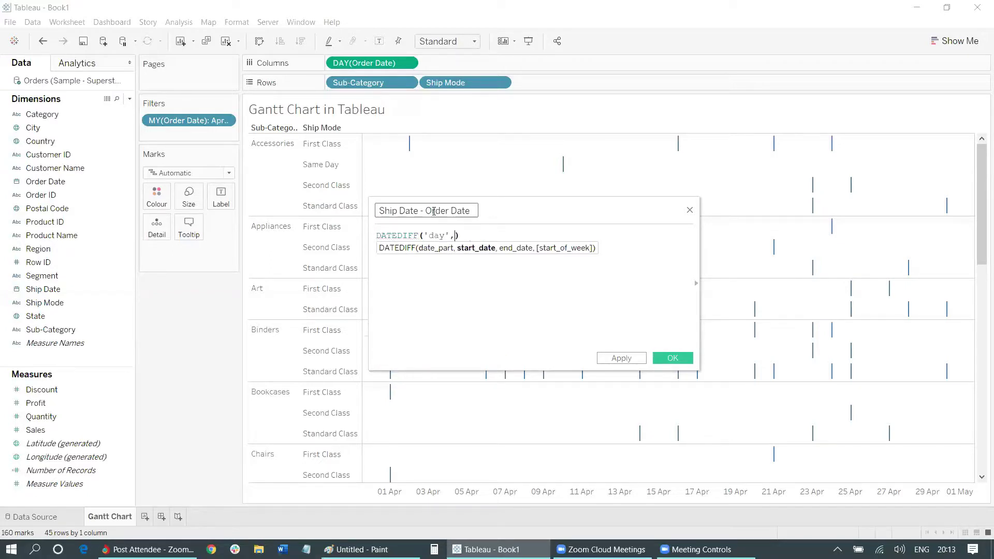
pyautogui.write('ord')
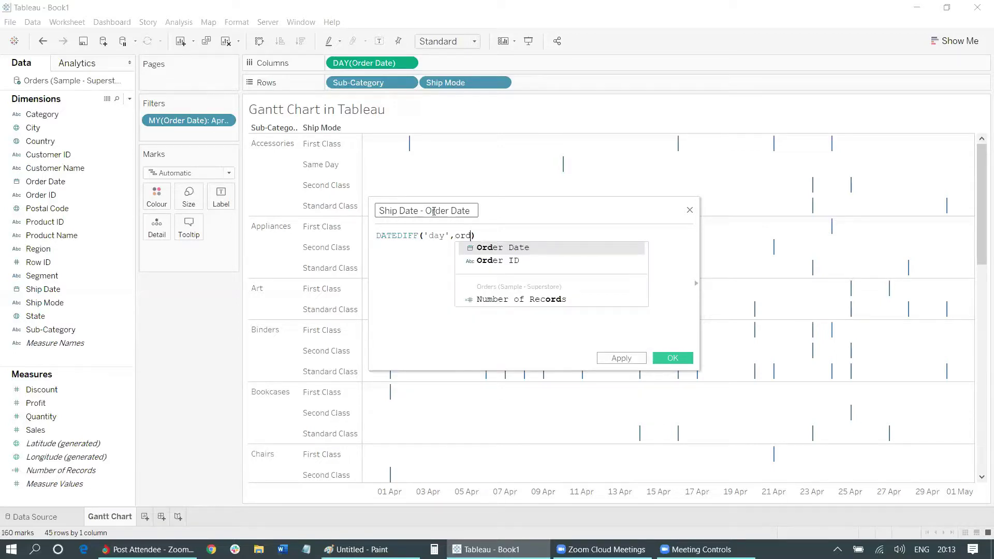
pyautogui.press('Return')
pyautogui.write(',')
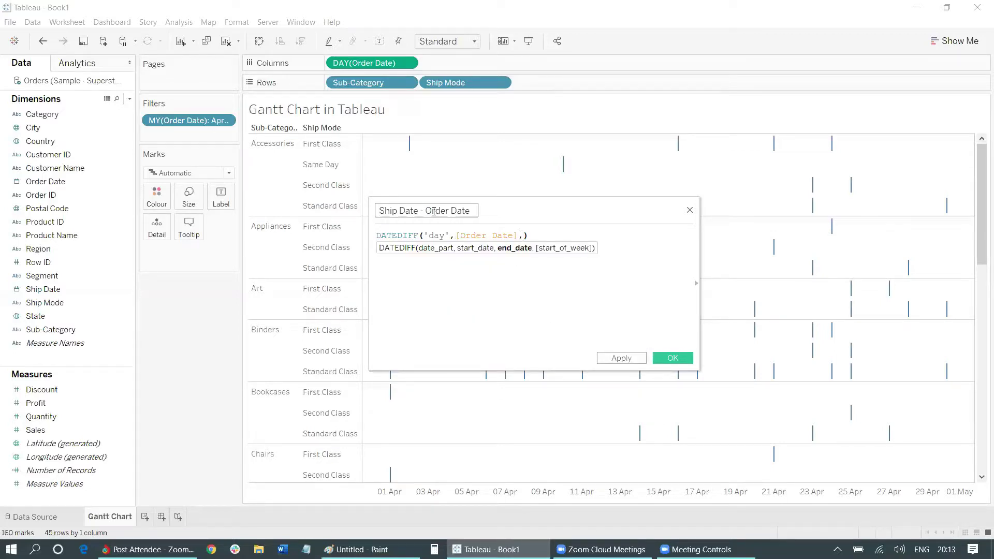
pyautogui.write('shi')
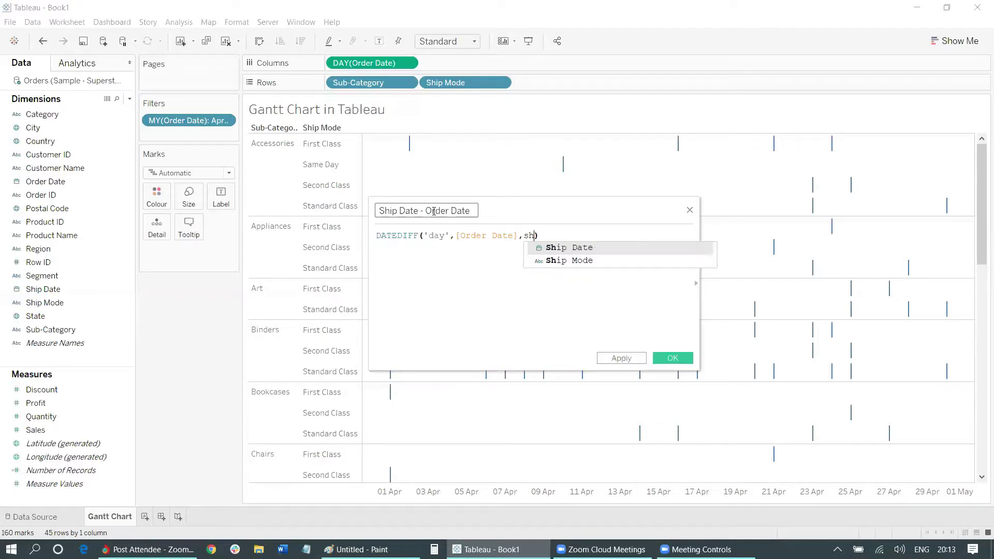
pyautogui.press('Return')
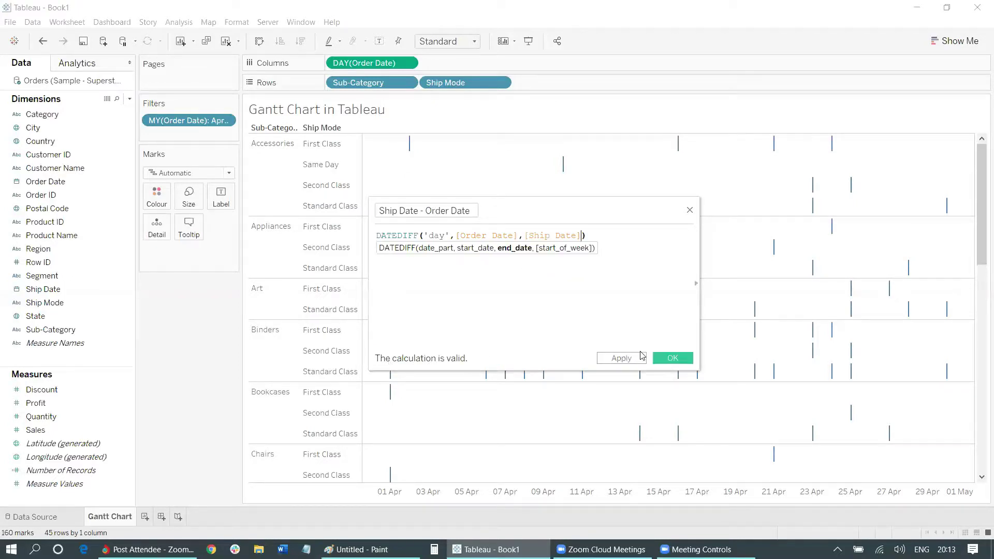
pyautogui.click(668, 357)
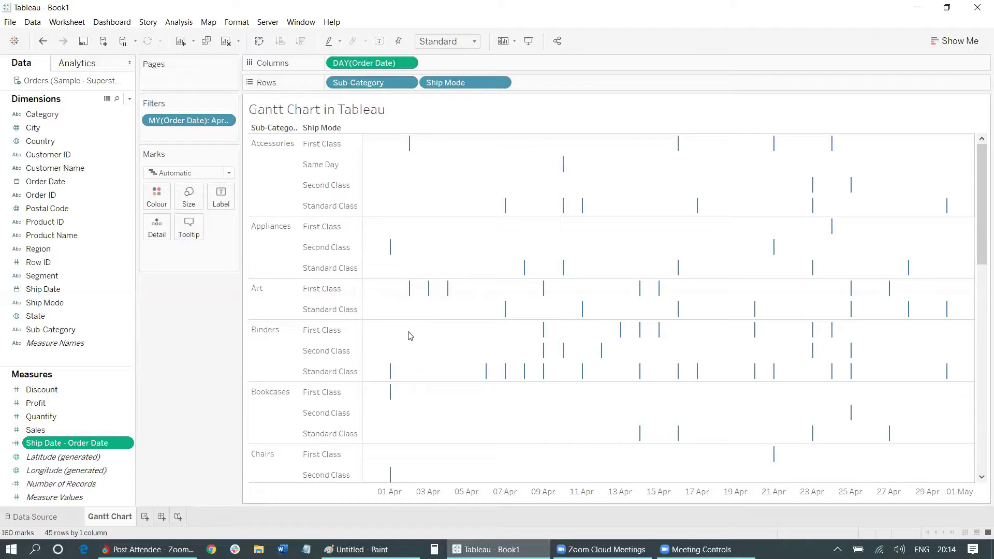
# Look at the sample Gantt chart in Paint, and in Tableau size the marks by the average of Ship Date - Order Date
pyautogui.moveTo(428, 290)
pyautogui.click(363, 549)
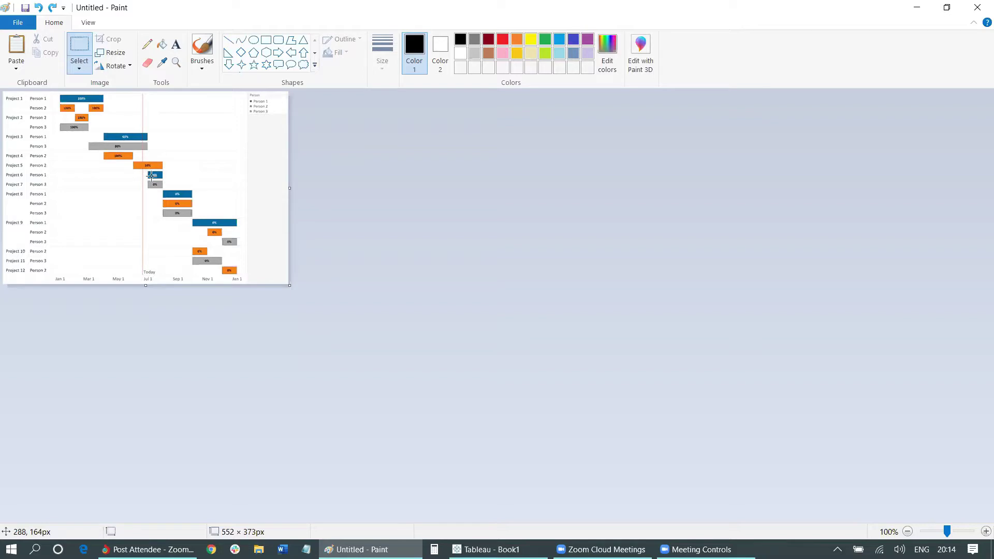
pyautogui.hotkey('alt', 'Tab')
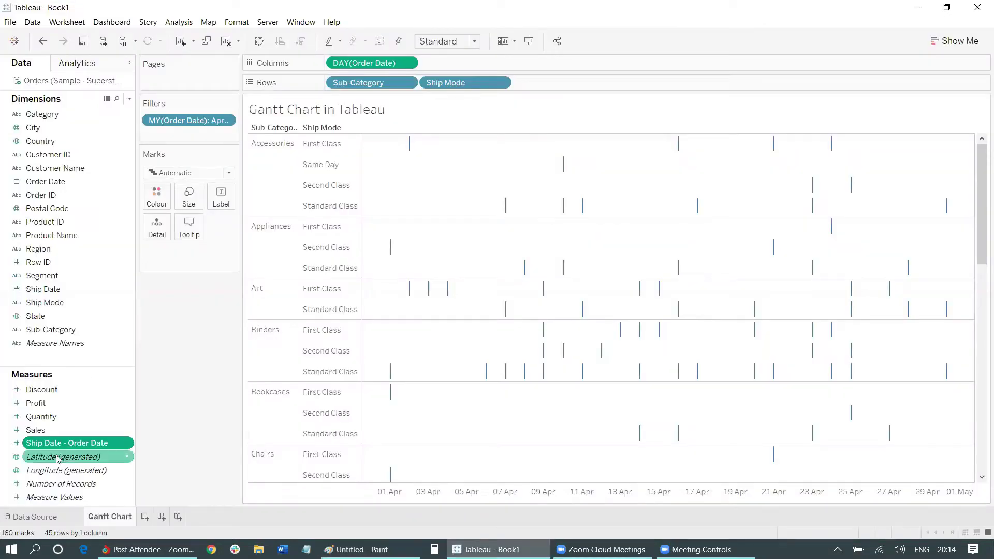
pyautogui.moveTo(67, 447); pyautogui.dragTo(182, 201)
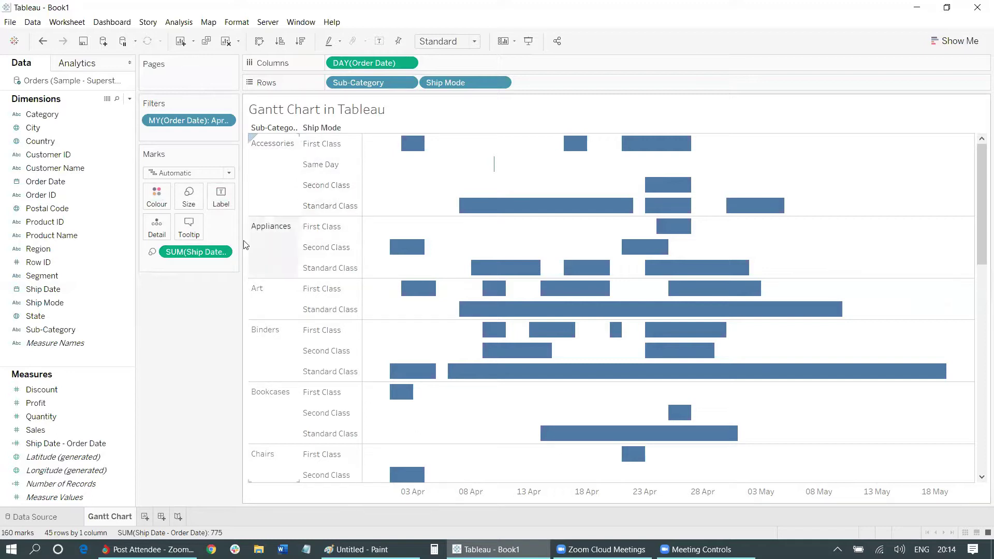
pyautogui.click(222, 252)
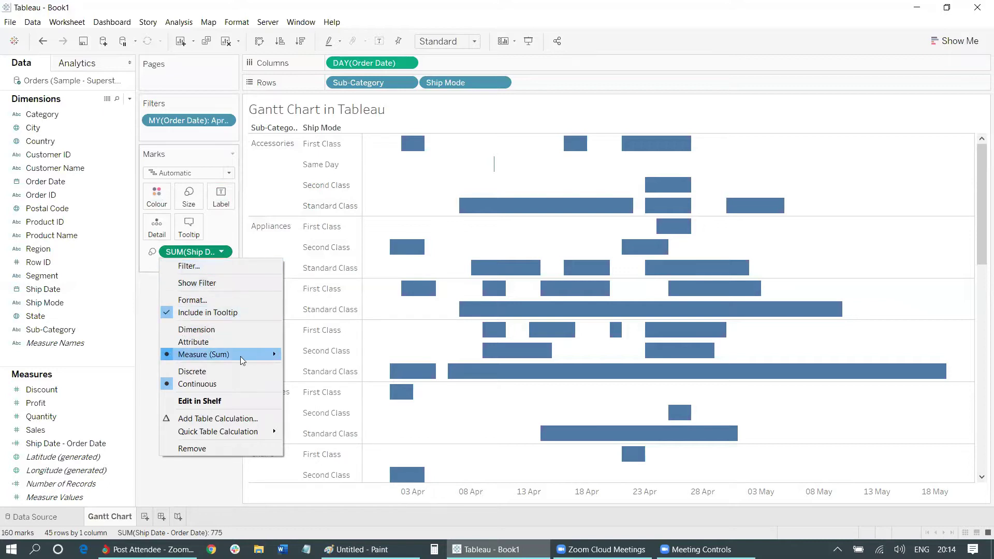
pyautogui.moveTo(264, 356)
pyautogui.click(314, 368)
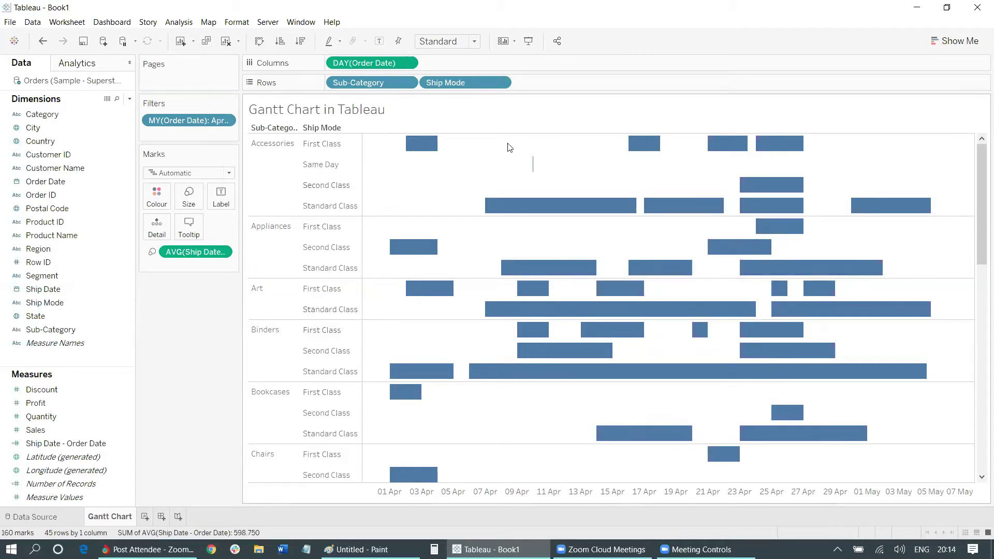
# Show mark labels and label the bars with the sum of Ship Date - Order Date
pyautogui.click(378, 42)
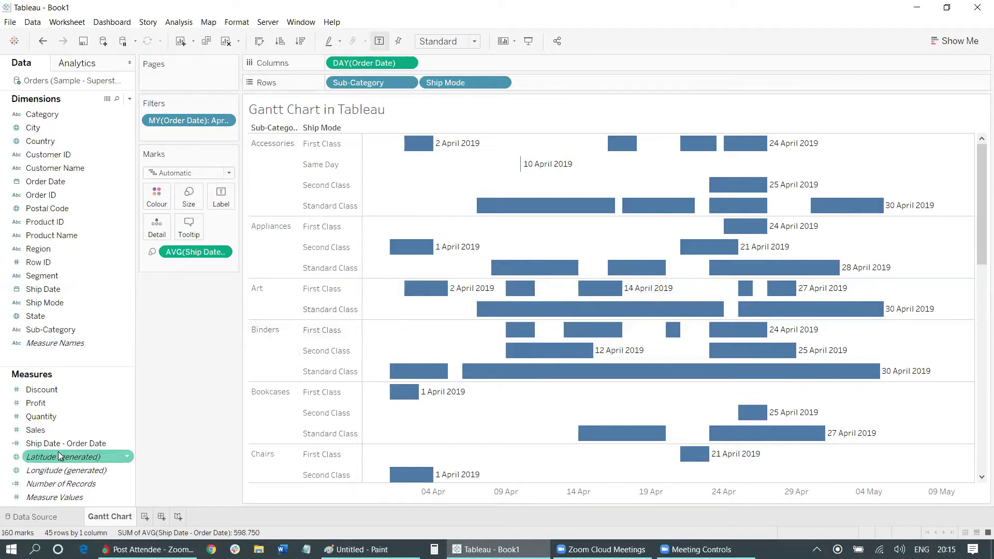
pyautogui.moveTo(66, 443); pyautogui.dragTo(221, 202)
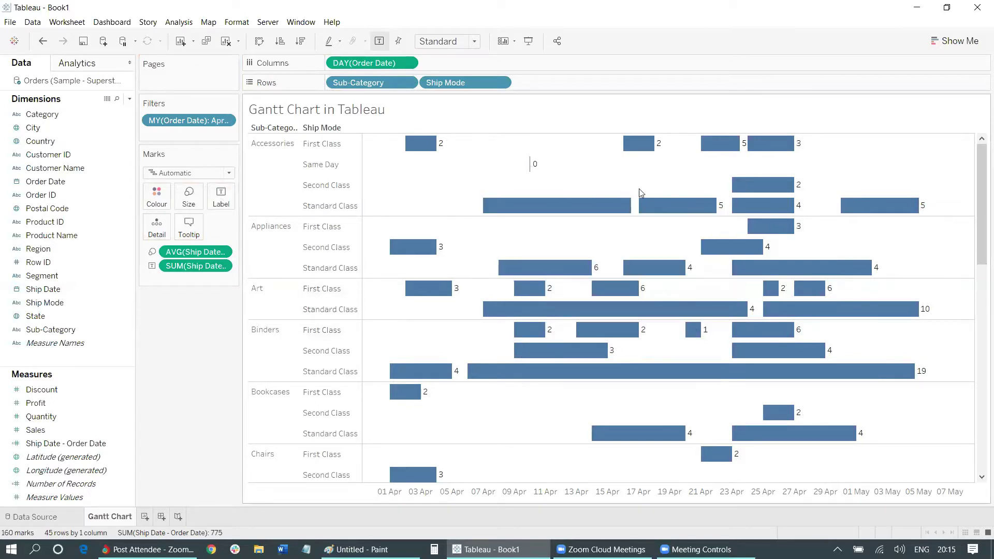
pyautogui.moveTo(980, 180)
pyautogui.mouseDown()
pyautogui.moveTo(972, 409)
pyautogui.moveTo(974, 191)
pyautogui.mouseUp()
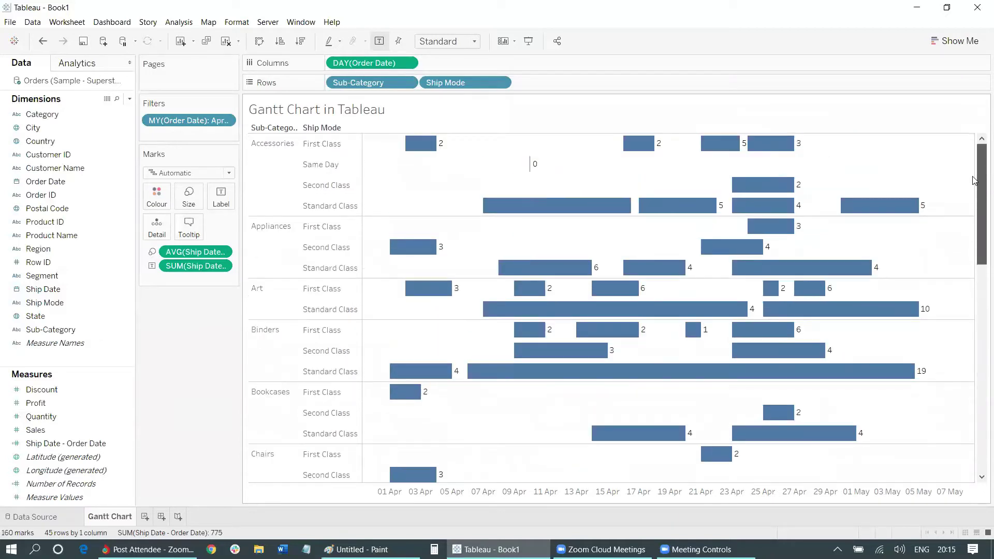
pyautogui.moveTo(974, 197); pyautogui.dragTo(978, 264)
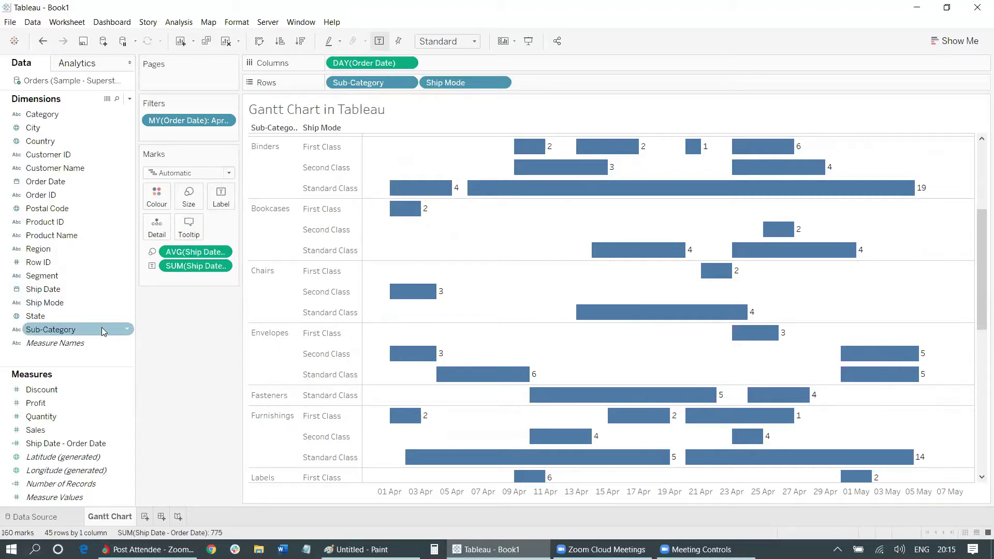
pyautogui.moveTo(437, 287)
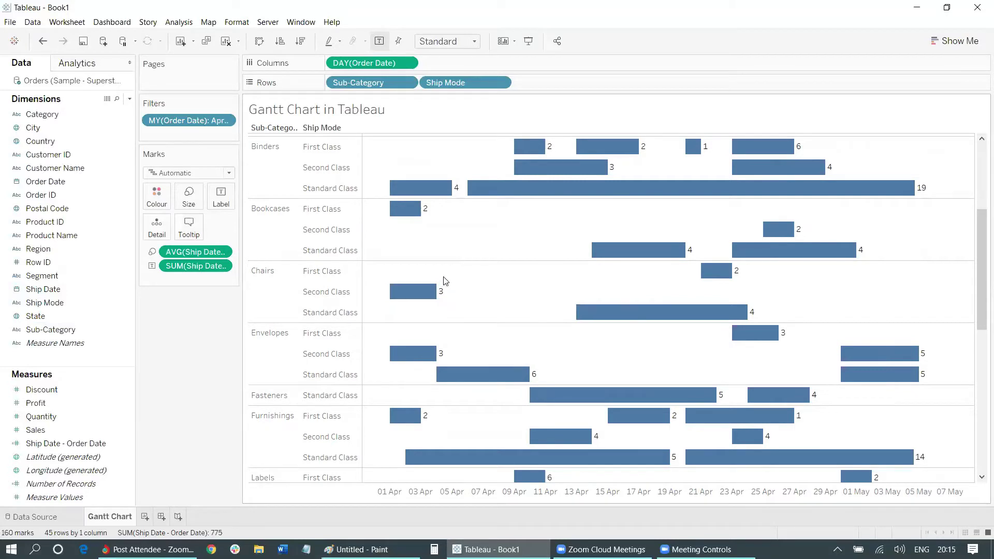
pyautogui.scroll(3, 447, 284)
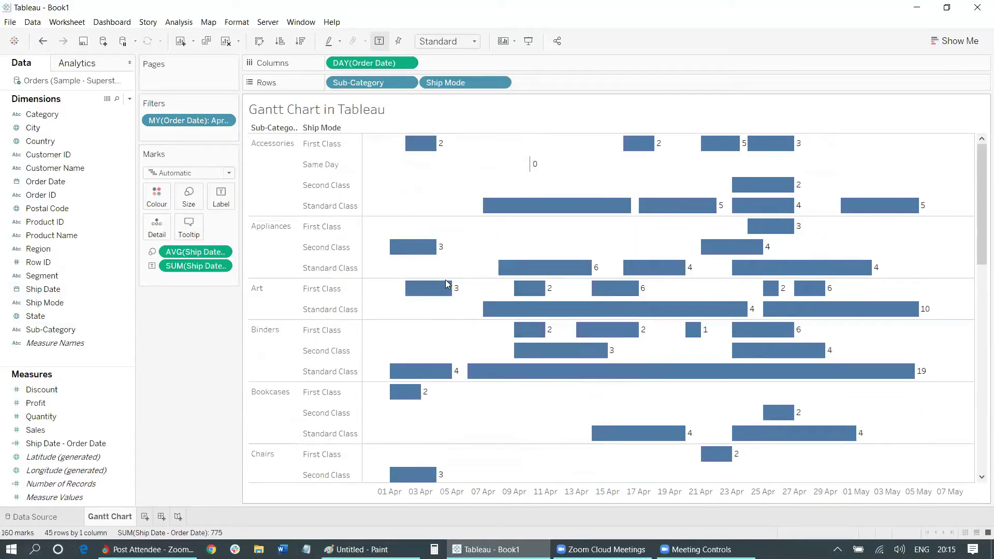
# Colour the Gantt bars by Ship Mode and look over the coloured chart
pyautogui.click(60, 306)
pyautogui.moveTo(53, 307); pyautogui.dragTo(155, 199)
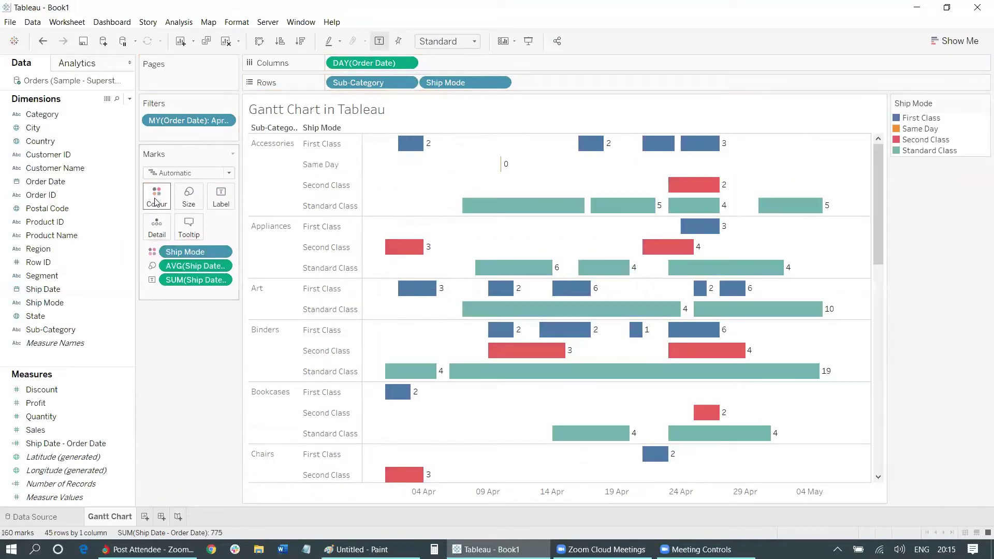
pyautogui.moveTo(968, 129)
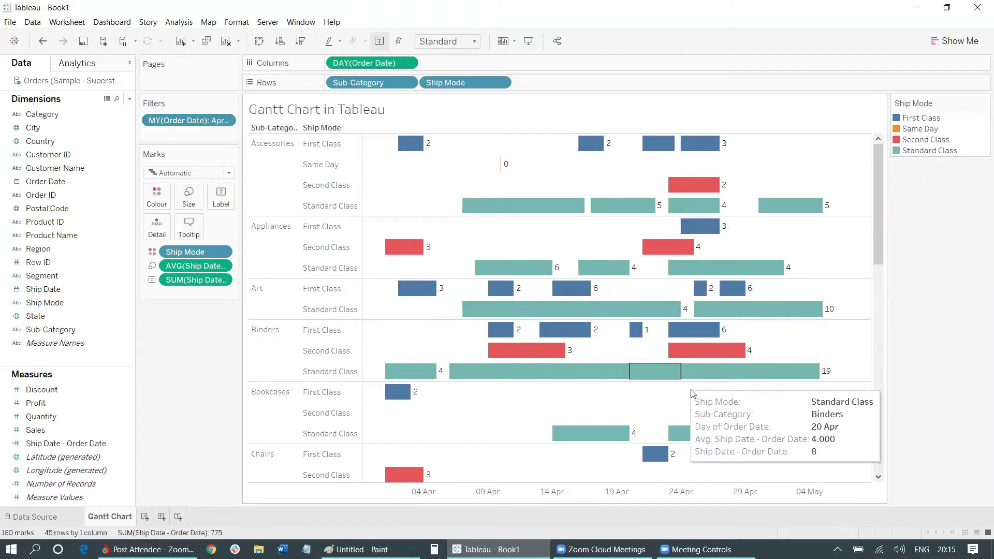
pyautogui.moveTo(877, 227); pyautogui.dragTo(897, 374)
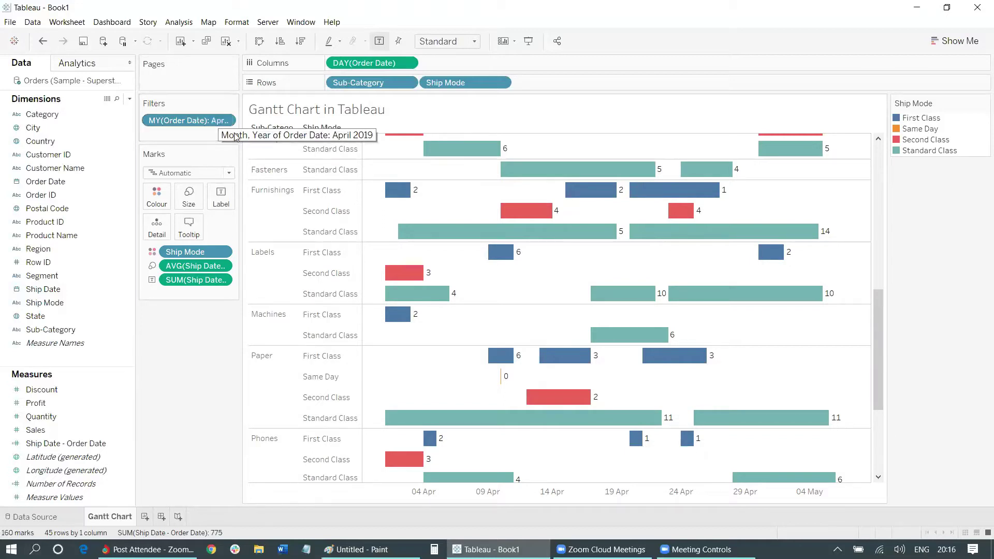
pyautogui.moveTo(416, 200)
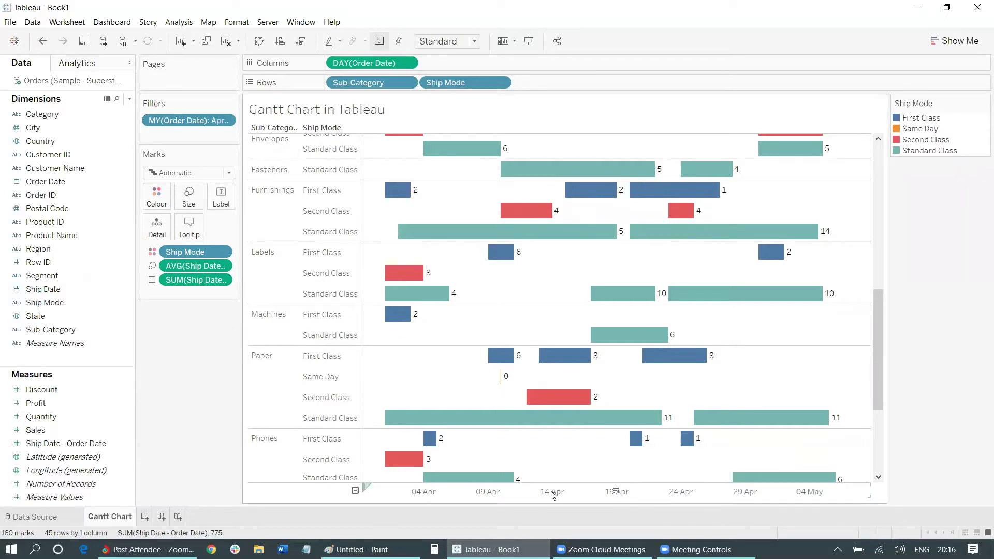
# Look over the coloured chart and show the month and year Order Date filter as a control beside it
pyautogui.scroll(1, 565, 359)
pyautogui.scroll(5, 565, 358)
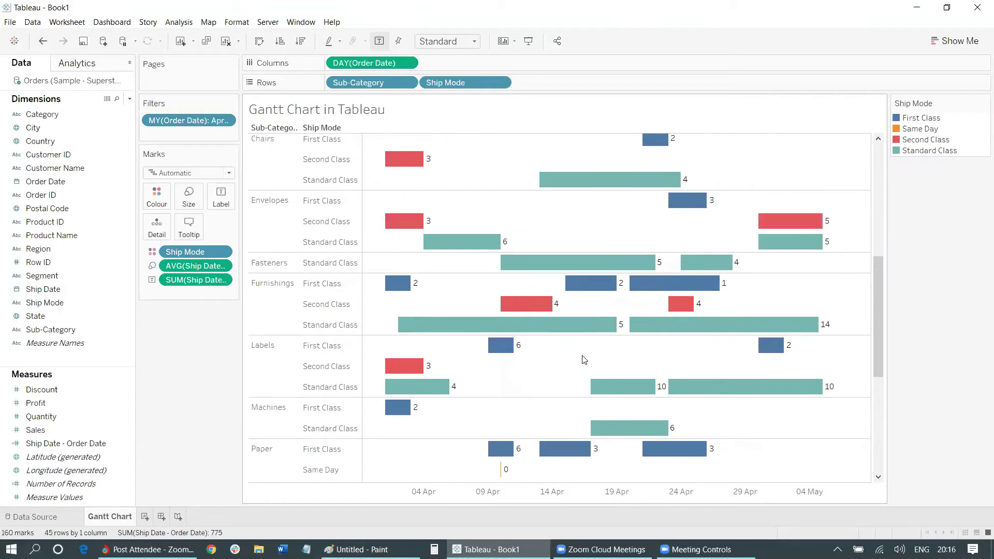
pyautogui.scroll(-5, 640, 367)
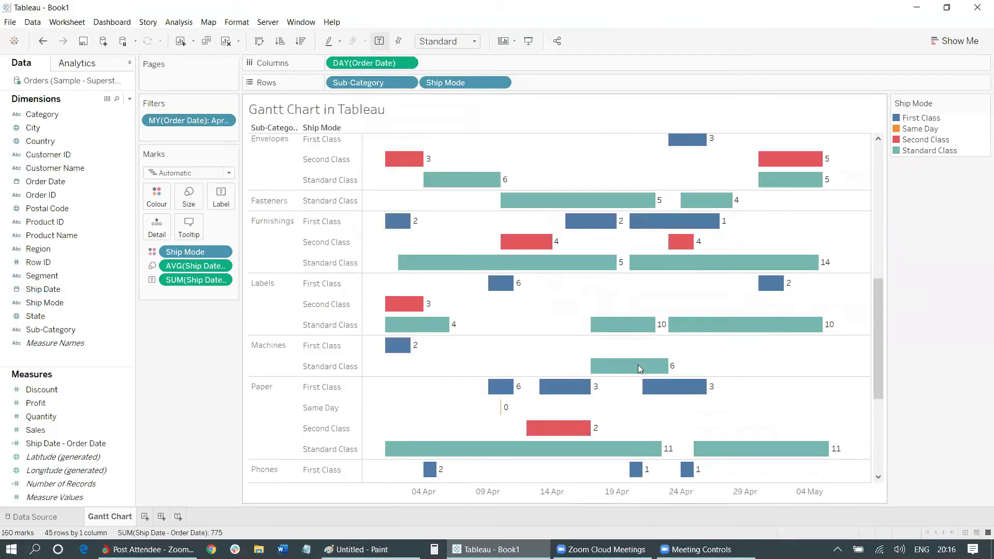
pyautogui.moveTo(640, 370)
pyautogui.scroll(8, 743, 392)
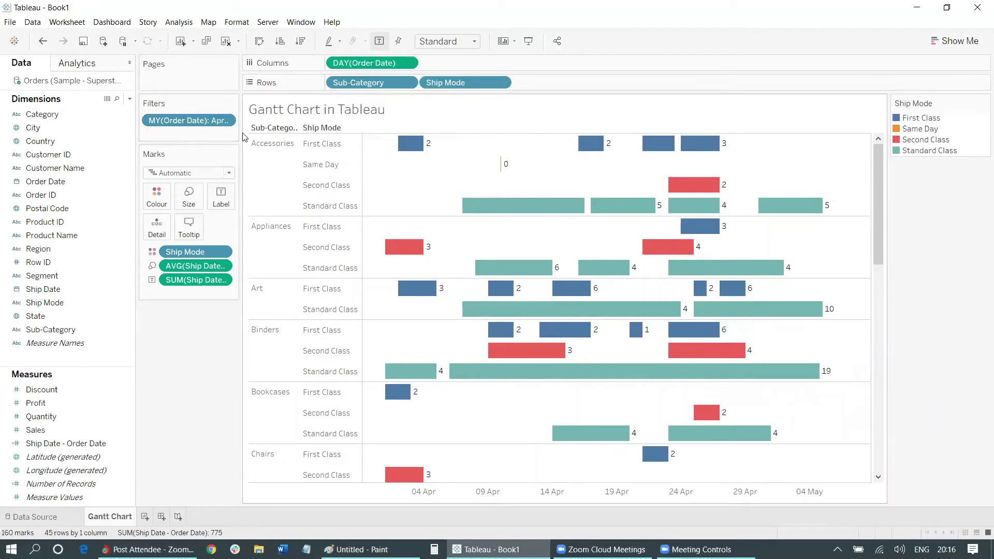
pyautogui.rightClick(200, 124)
pyautogui.click(720, 250)
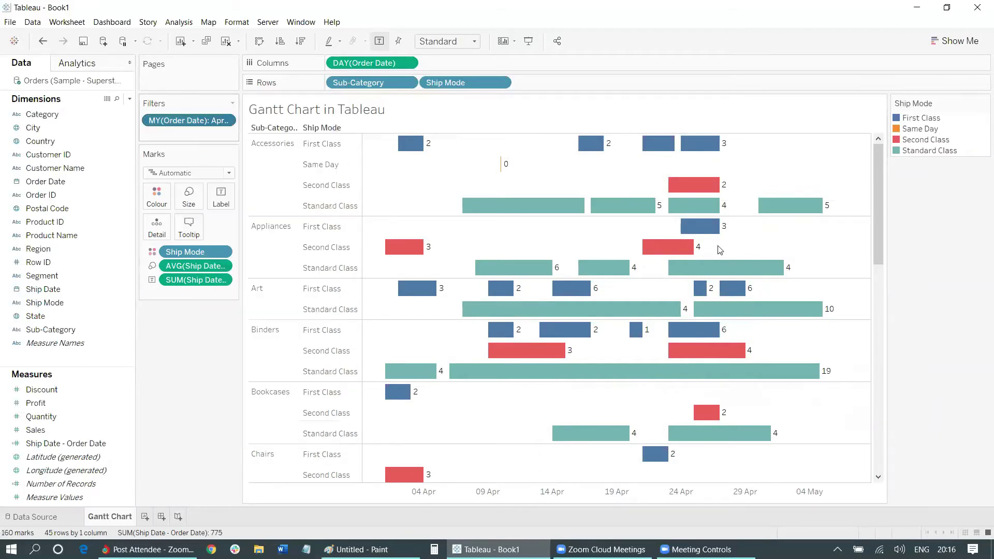
pyautogui.scroll(-7, 920, 323)
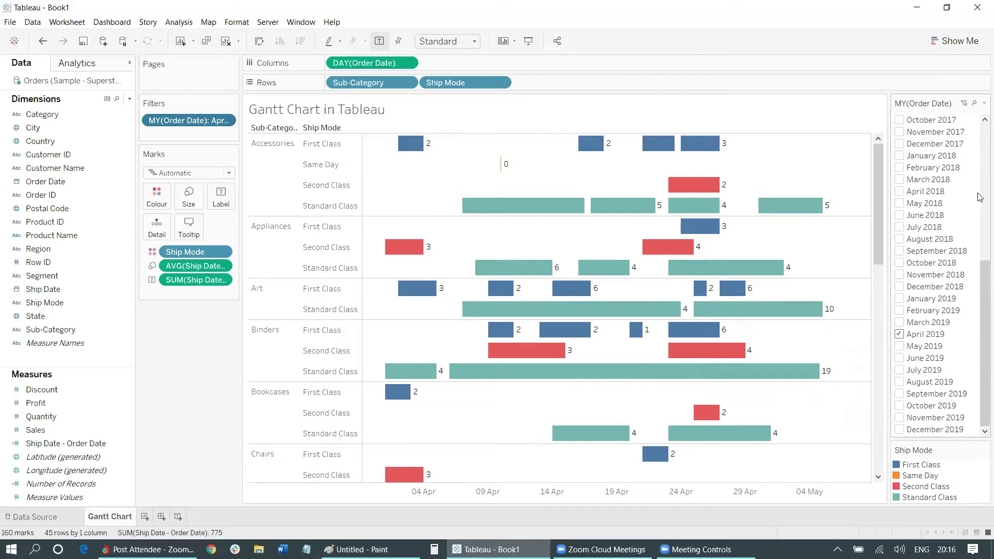
# Try the Order Date filter control as a single-value list, and set it to a single-value dropdown
pyautogui.click(980, 105)
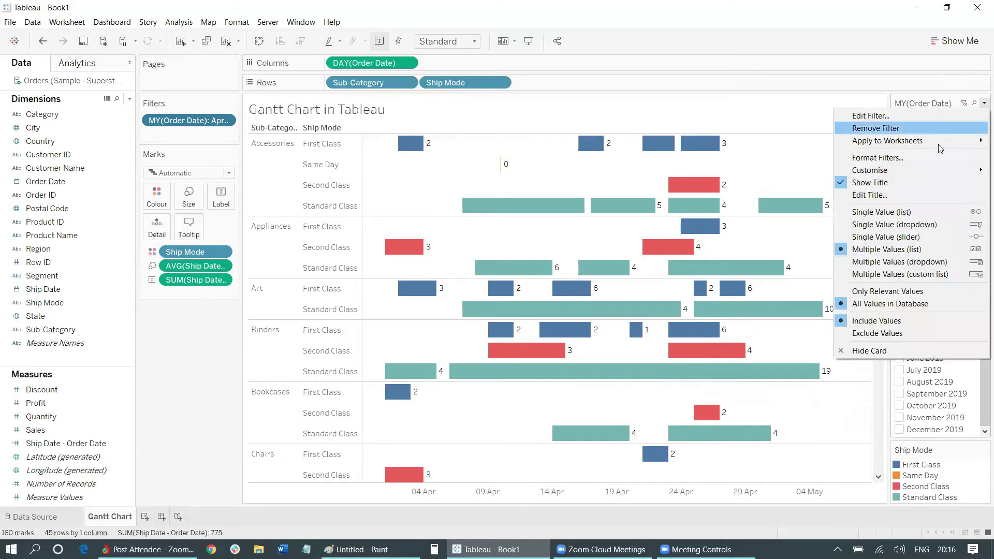
pyautogui.click(898, 213)
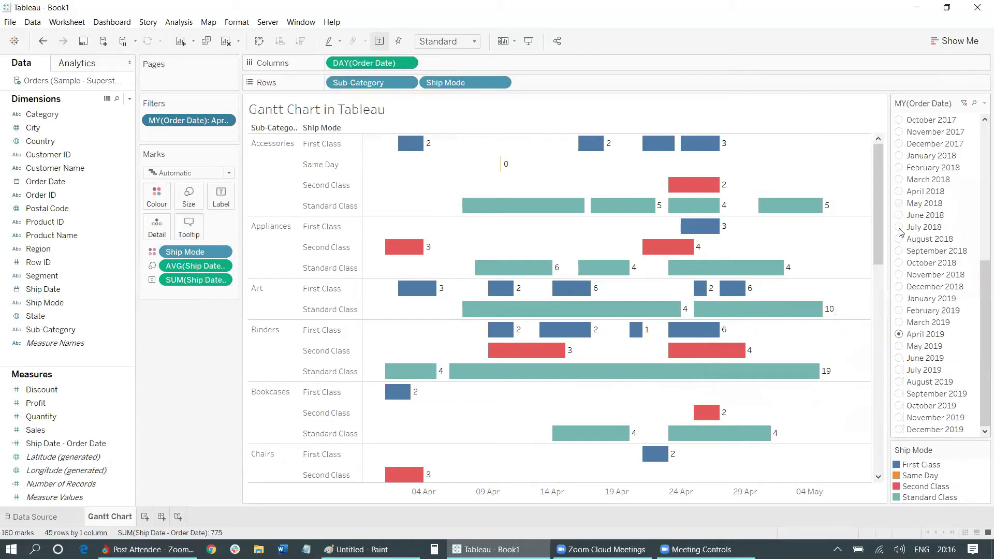
pyautogui.scroll(7, 955, 252)
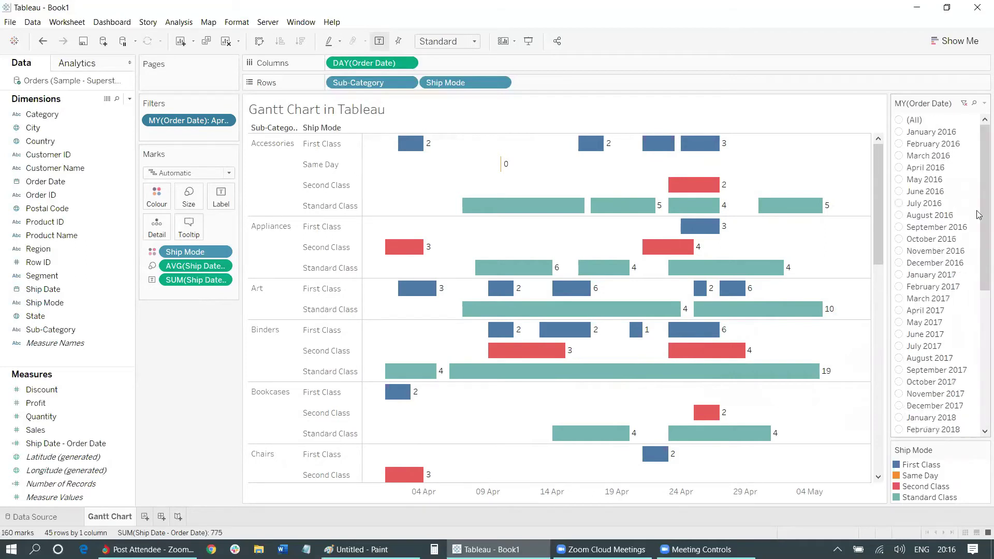
pyautogui.scroll(-7, 960, 252)
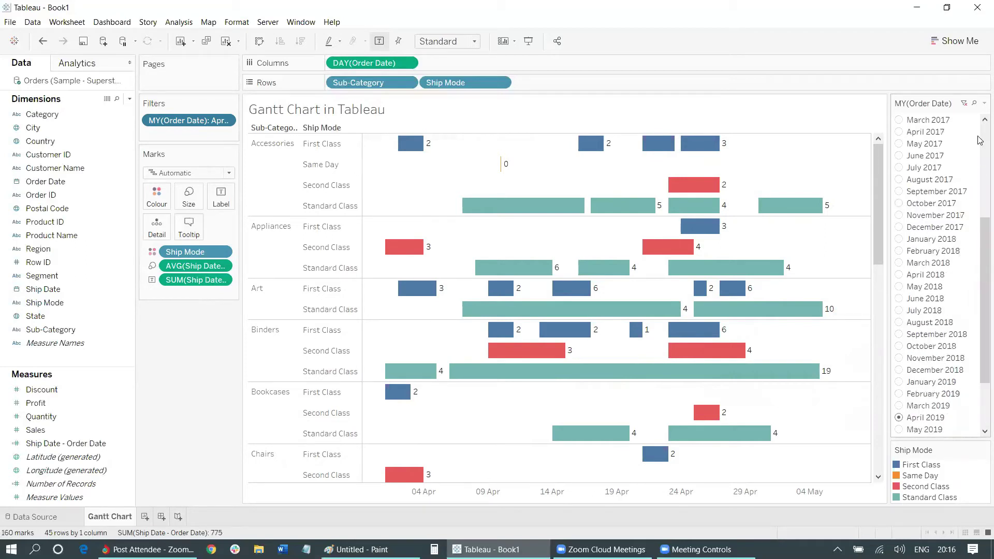
pyautogui.click(984, 103)
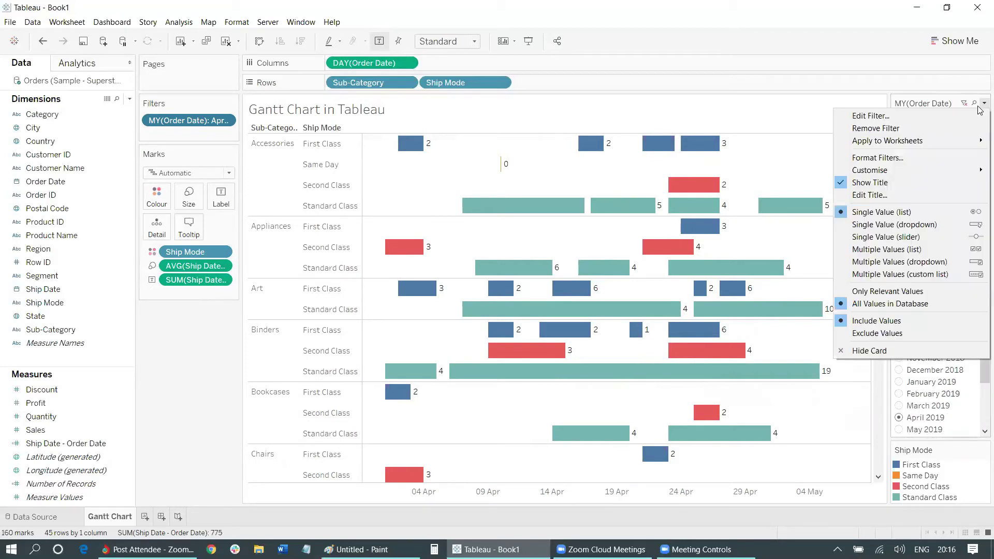
pyautogui.click(914, 225)
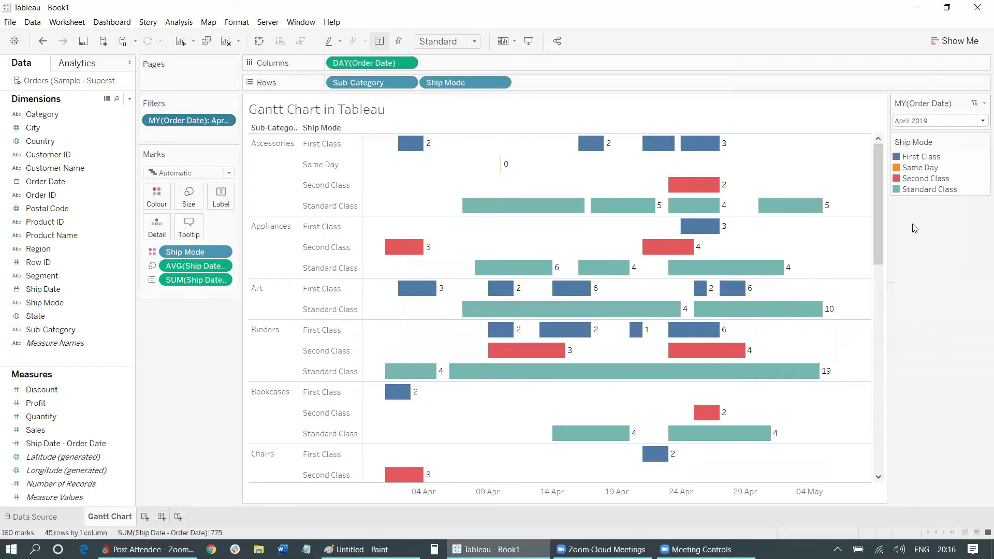
# Retitle the Order Date filter control as Date Period
pyautogui.click(984, 103)
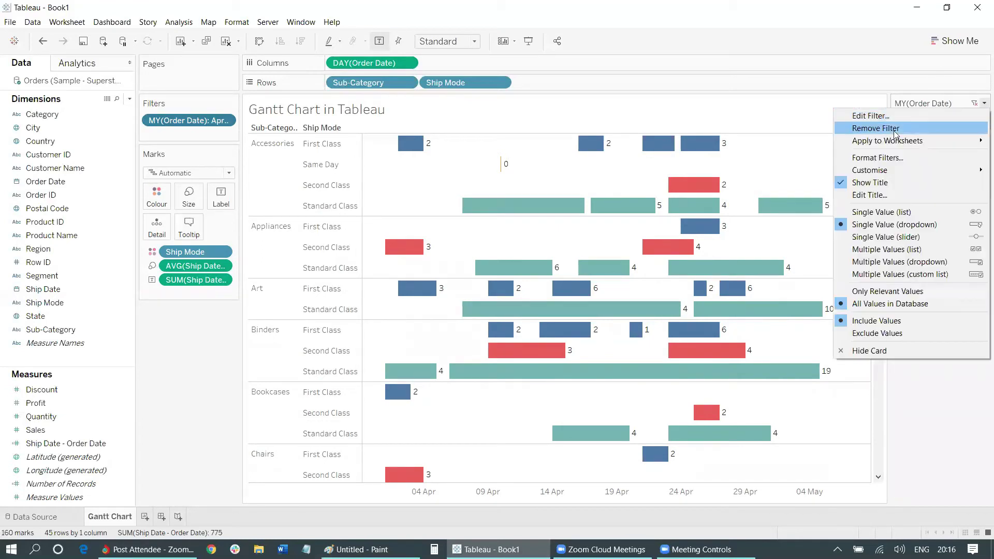
pyautogui.click(867, 195)
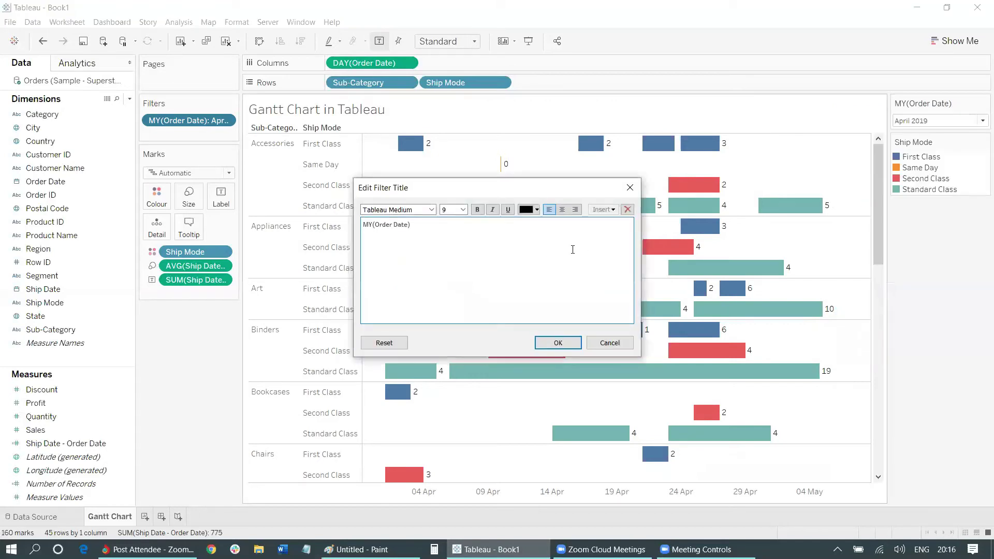
pyautogui.hotkey('ctrl', 'a')
pyautogui.write('Da')
pyautogui.click(559, 343)
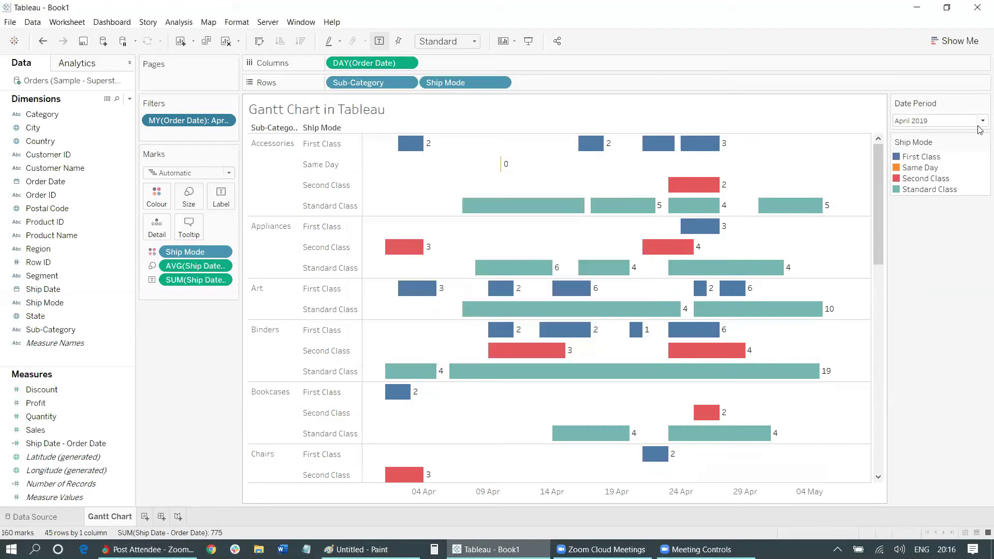
# Try the Date Period filter on the chart with February 2018 and August 2016
pyautogui.click(913, 122)
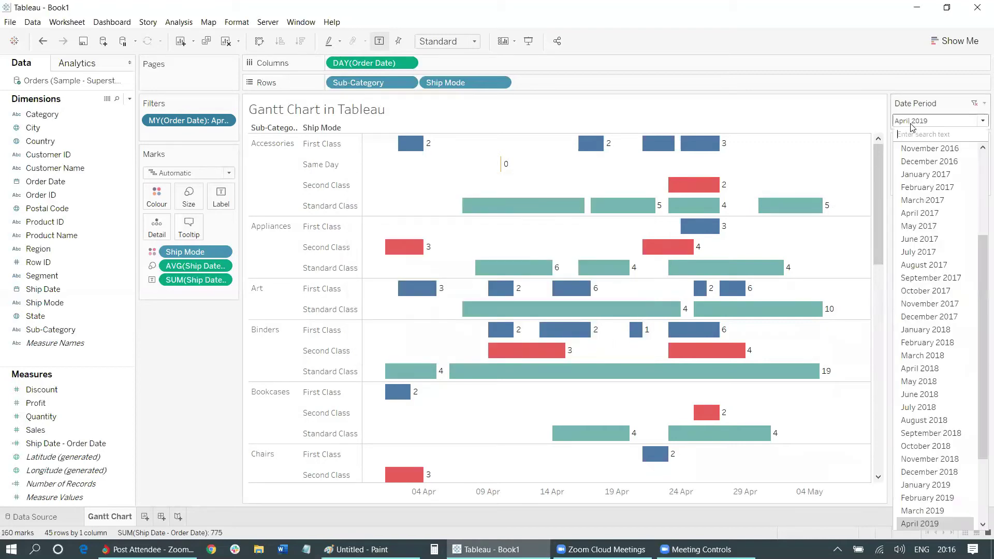
pyautogui.click(940, 343)
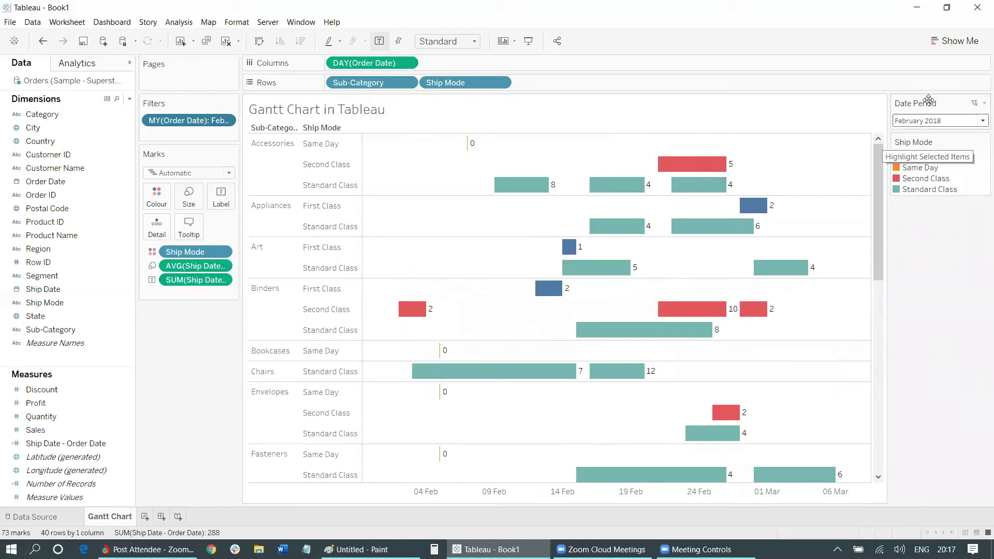
pyautogui.click(922, 123)
pyautogui.scroll(2, 927, 227)
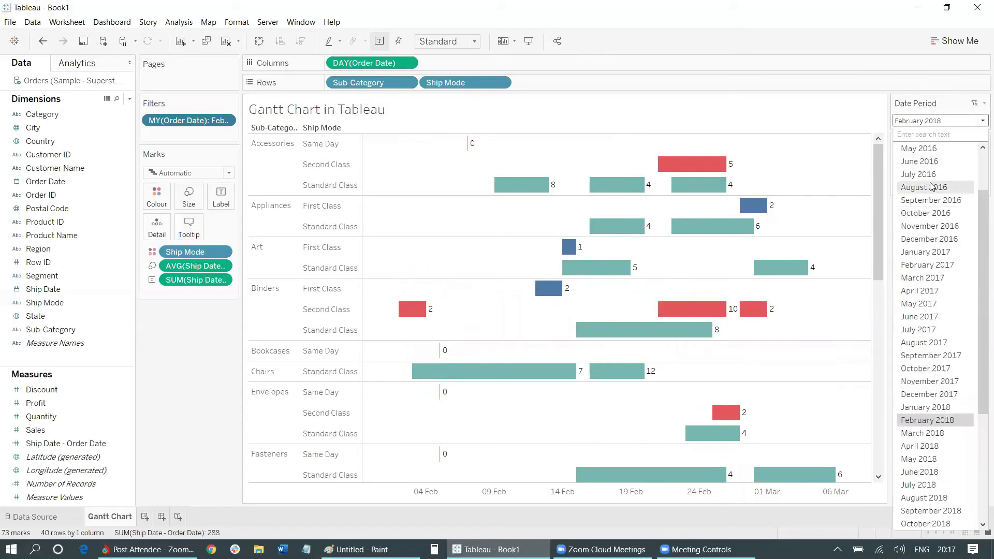
pyautogui.click(924, 187)
# Set the Date Period filter to January 2016 and look through the chart's sub-categories
pyautogui.click(921, 122)
pyautogui.scroll(2, 930, 157)
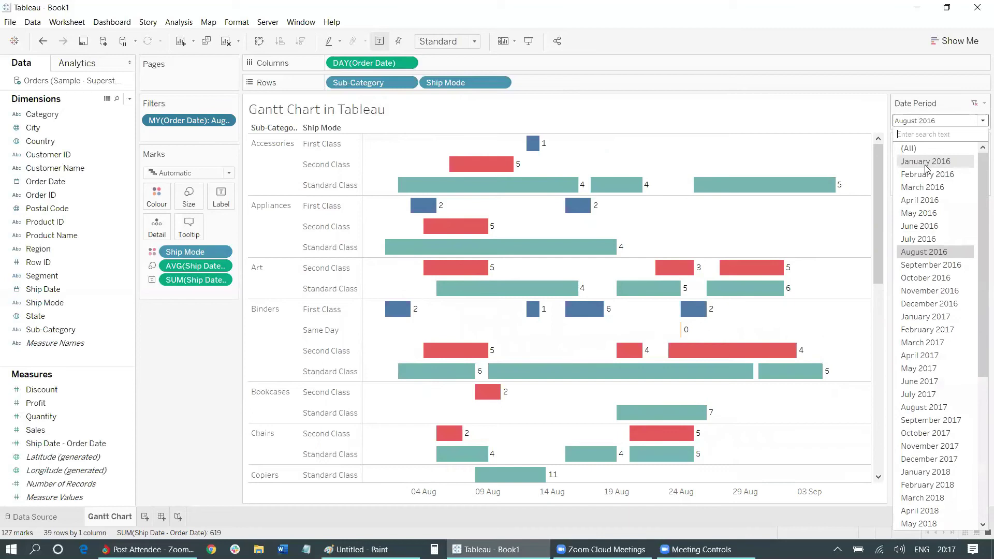
pyautogui.click(925, 166)
pyautogui.scroll(-5, 796, 245)
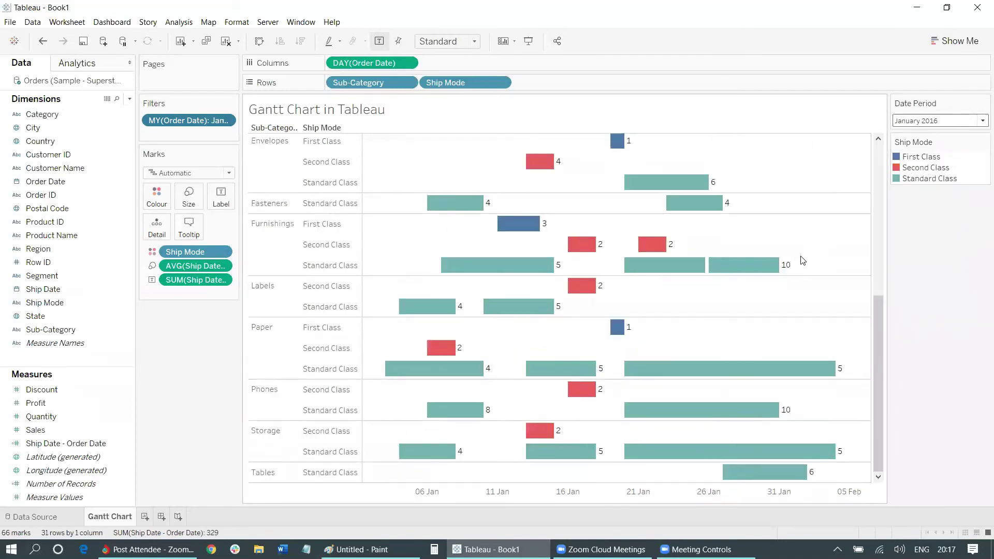
pyautogui.scroll(5, 805, 259)
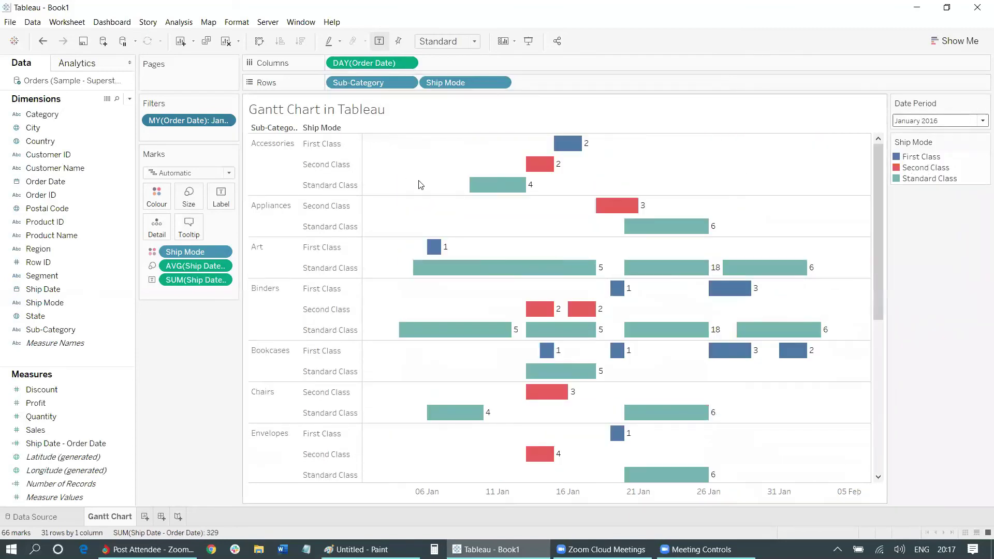